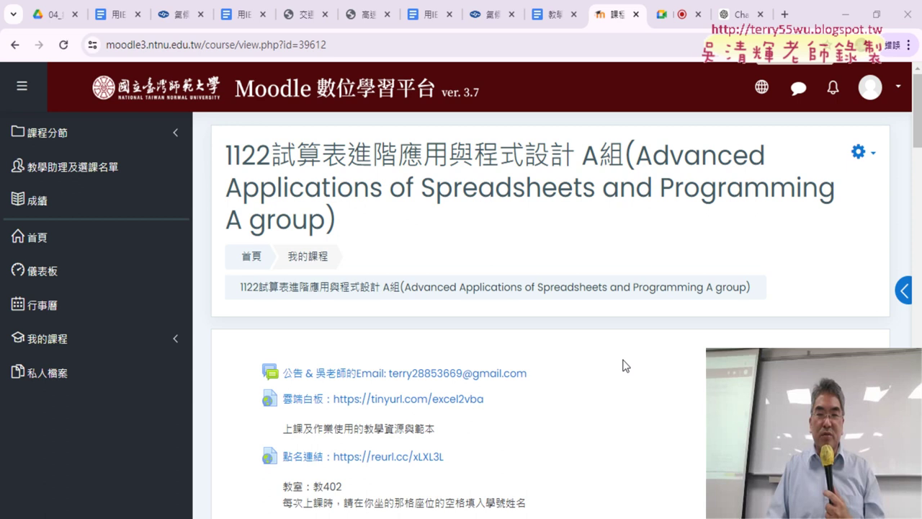
# Scroll the course page down to W16 6/5 期末考週 and its 期末專題報告(期限6/9) assignment
pyautogui.scroll(-3, 623, 363)
pyautogui.scroll(-2, 623, 362)
pyautogui.scroll(-3, 623, 362)
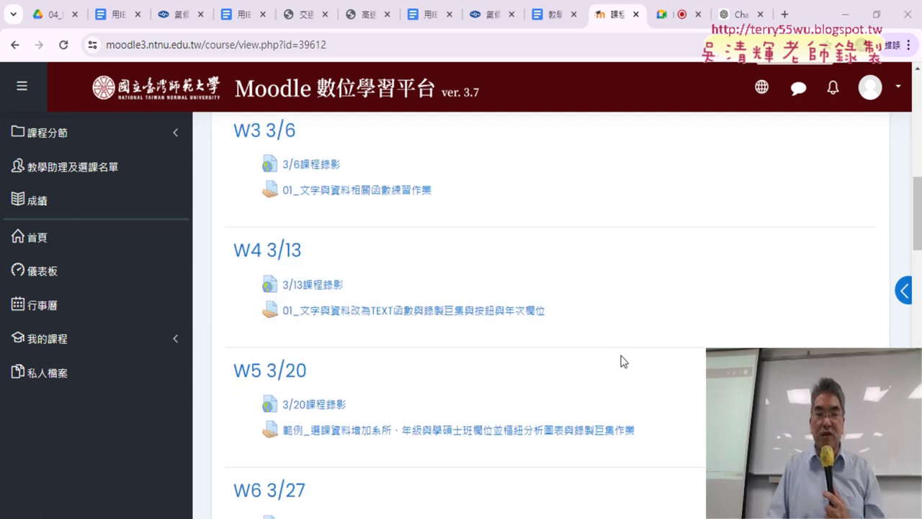
pyautogui.scroll(-4, 623, 362)
pyautogui.scroll(-3, 623, 363)
pyautogui.scroll(-2, 623, 361)
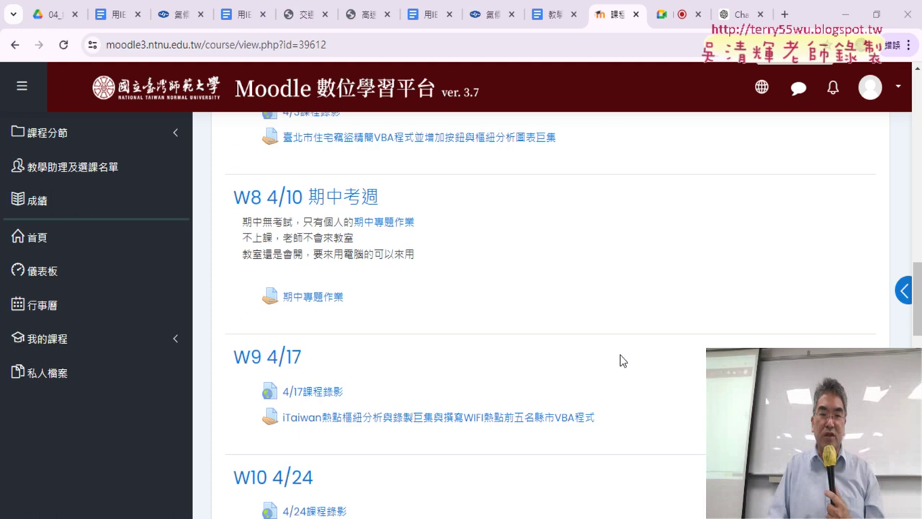
pyautogui.scroll(-4, 623, 361)
pyautogui.scroll(-3, 623, 361)
pyautogui.scroll(-2, 623, 361)
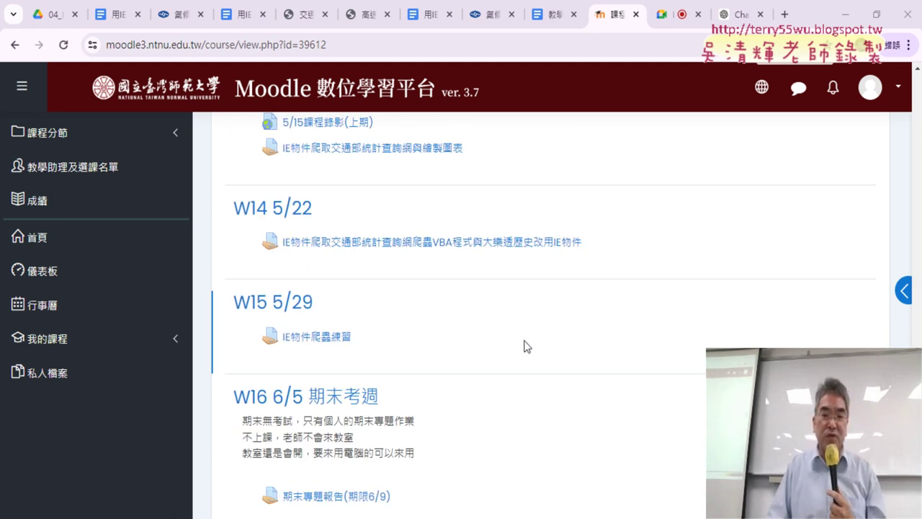
pyautogui.scroll(-2, 497, 360)
# Open the 期末專題報告 assignment, highlight its 期限6/9 deadline, and show today's date, 2024年5月29日
pyautogui.click(362, 363)
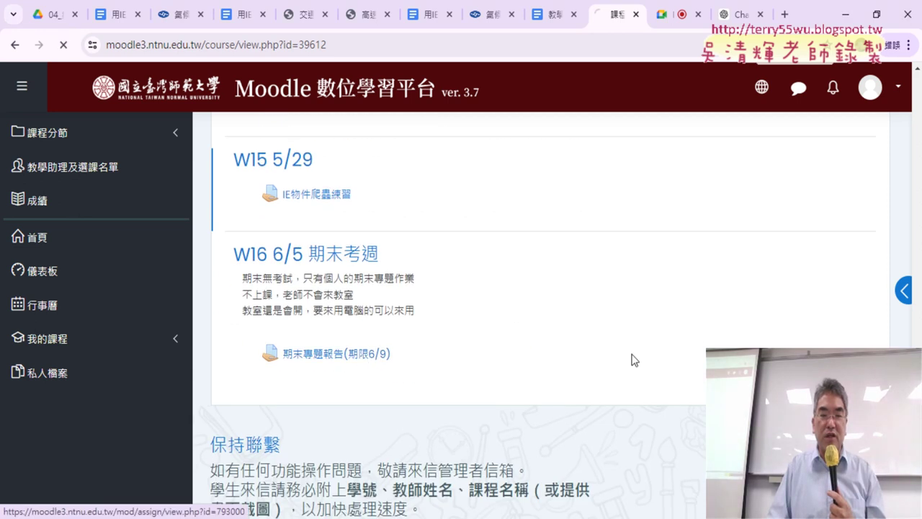
pyautogui.scroll(-3, 631, 356)
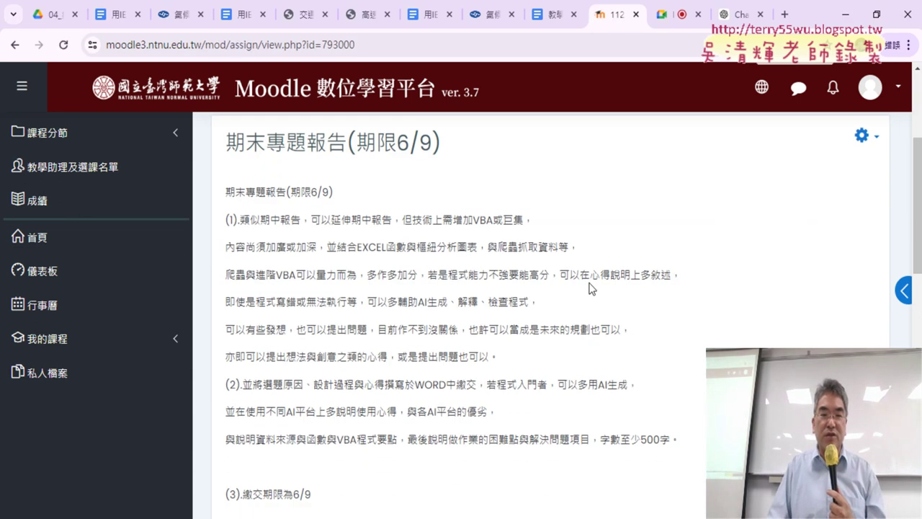
pyautogui.moveTo(331, 192); pyautogui.dragTo(291, 193)
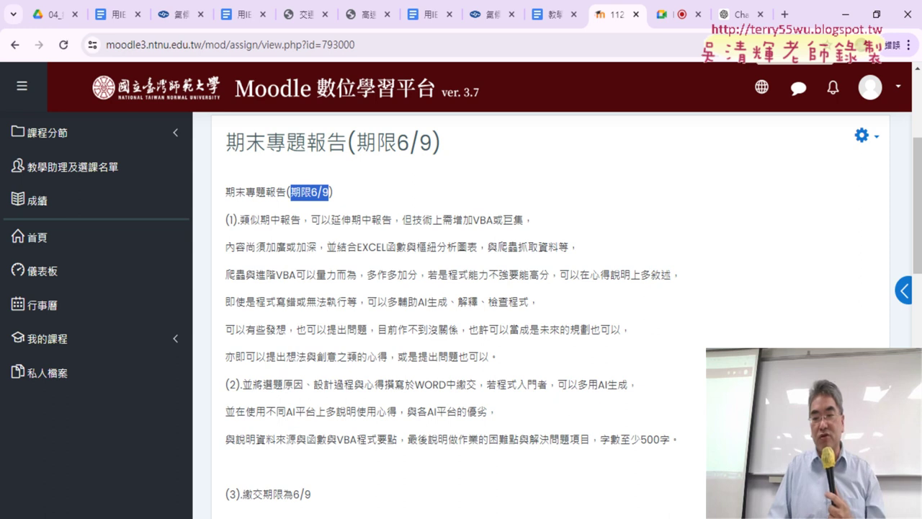
pyautogui.press('super+alt+d')
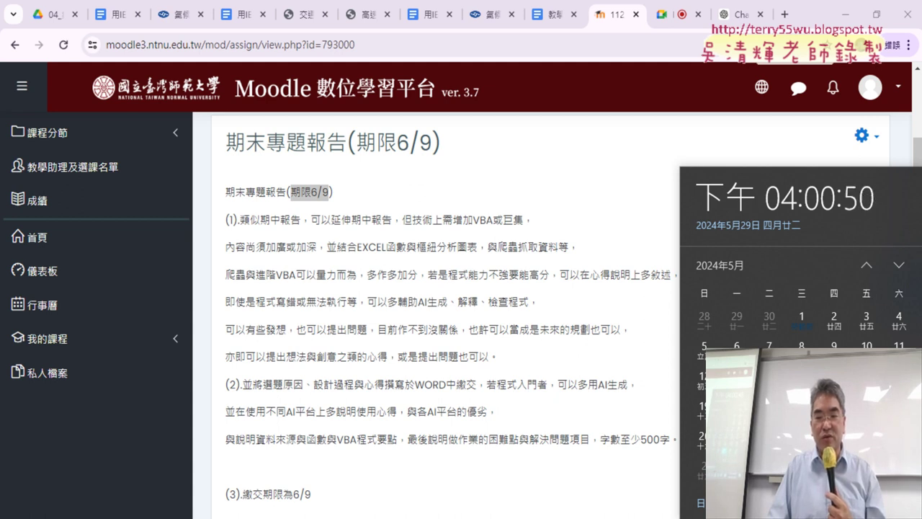
pyautogui.scroll(-1, 693, 472)
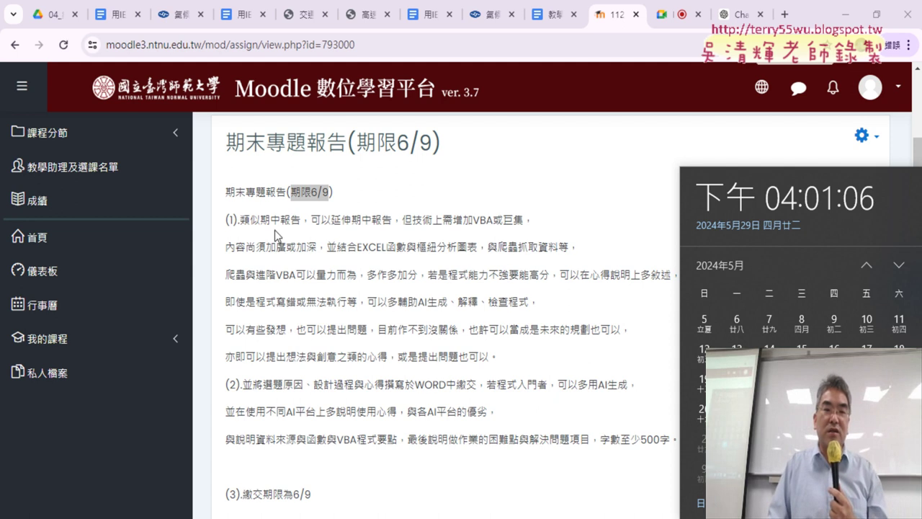
# Highlight 期中報告, VBA或巨集, 內容尚須加廣或加深, 樞紐分析圖表 and 爬蟲 in requirement (1)
pyautogui.moveTo(261, 220); pyautogui.dragTo(303, 219)
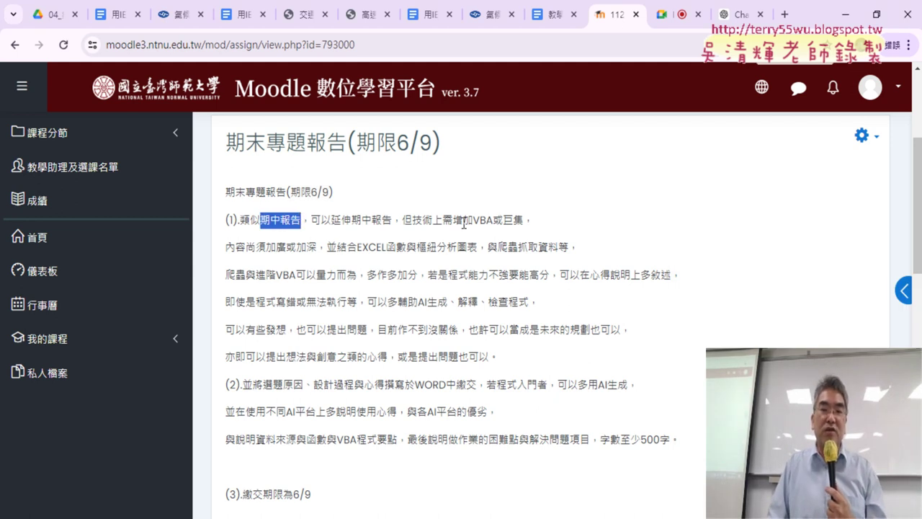
pyautogui.moveTo(473, 220); pyautogui.dragTo(523, 220)
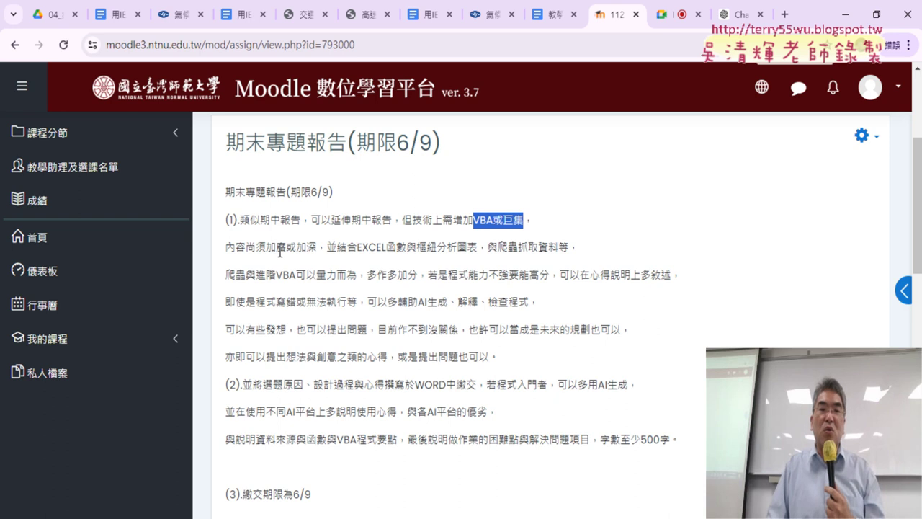
pyautogui.moveTo(317, 247); pyautogui.dragTo(226, 246)
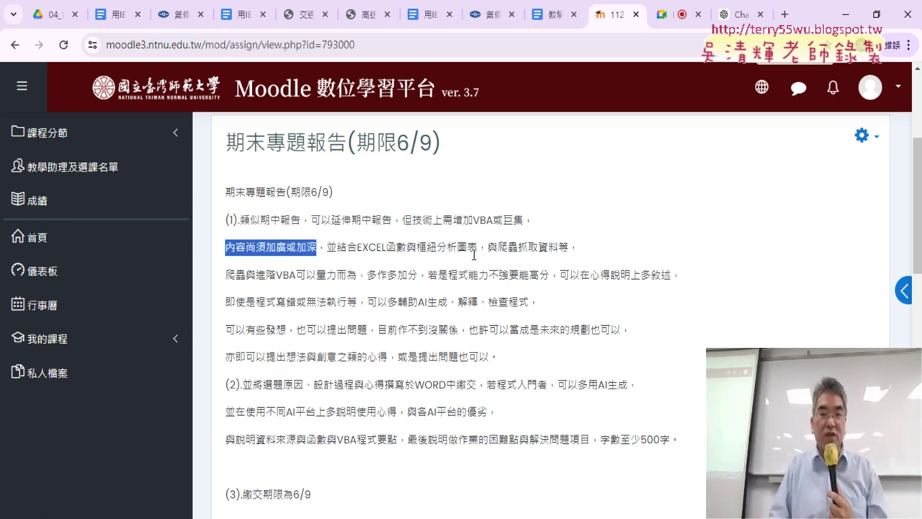
pyautogui.moveTo(477, 248); pyautogui.dragTo(417, 250)
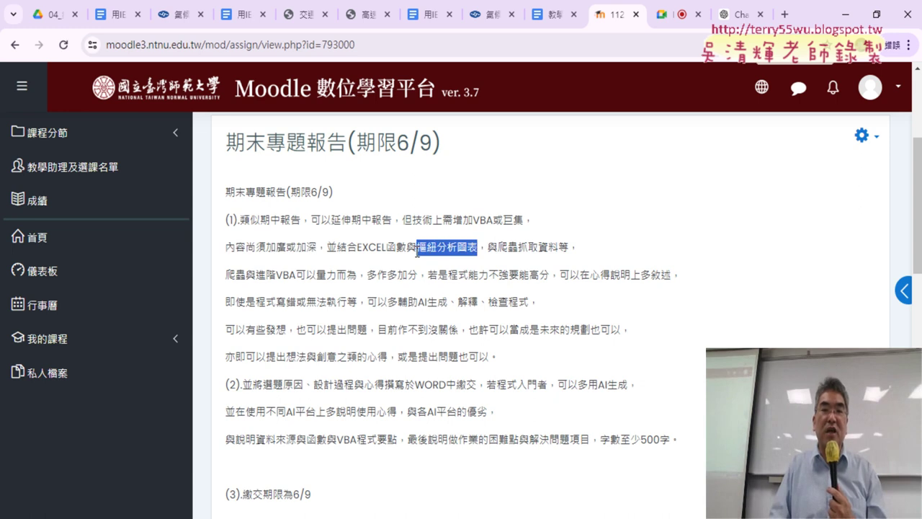
pyautogui.moveTo(498, 248); pyautogui.dragTo(517, 250)
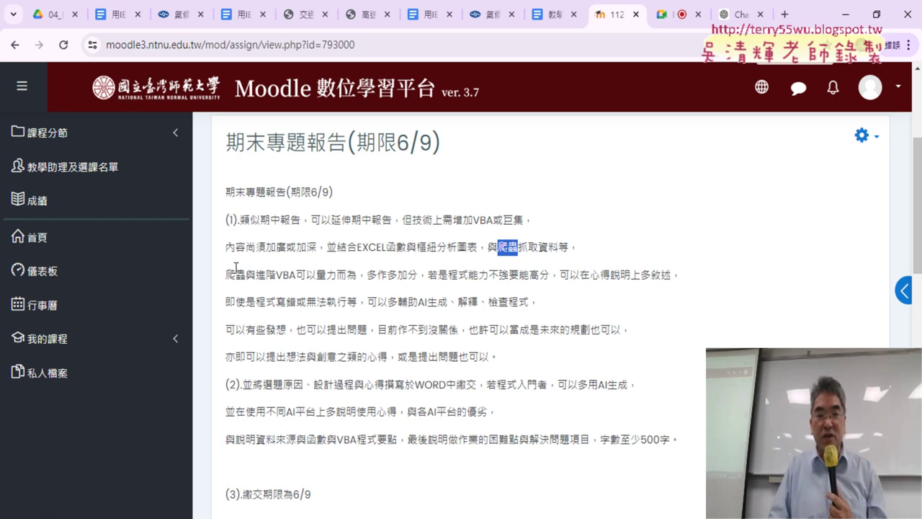
pyautogui.moveTo(225, 275); pyautogui.dragTo(471, 281)
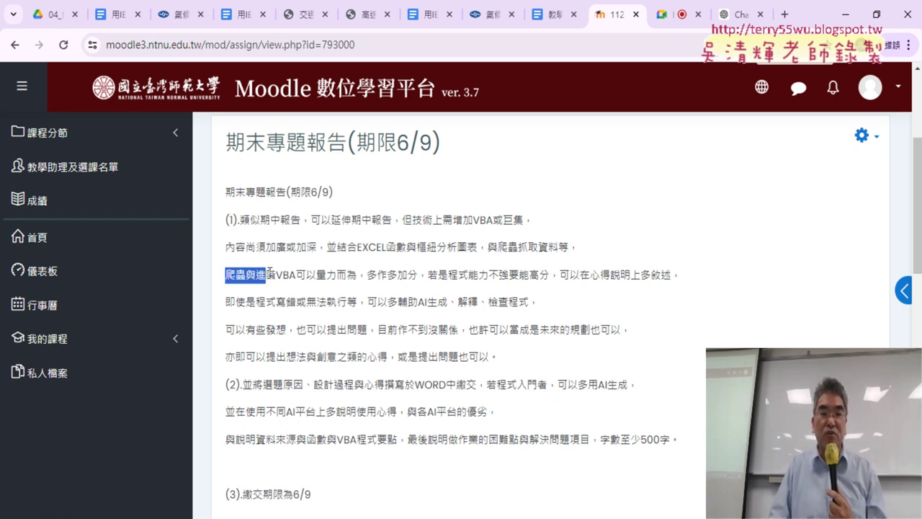
pyautogui.scroll(-2, 472, 281)
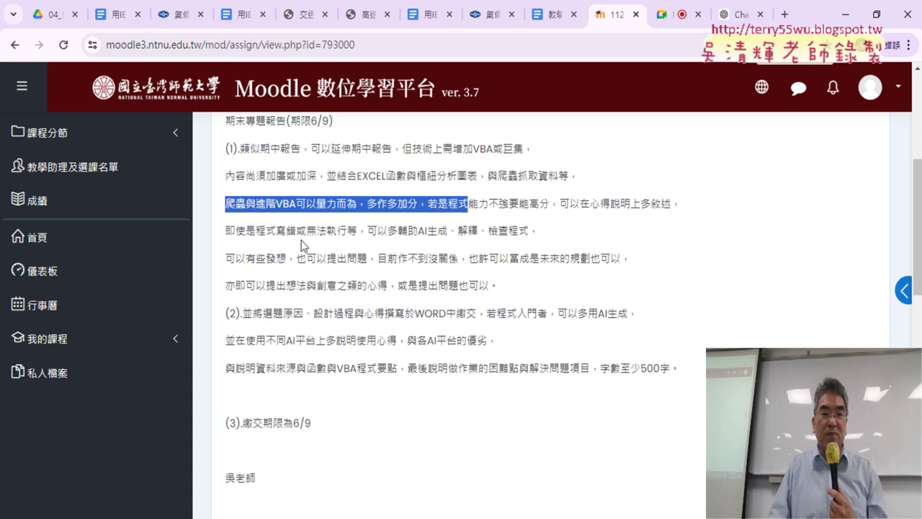
pyautogui.moveTo(227, 230); pyautogui.dragTo(559, 235)
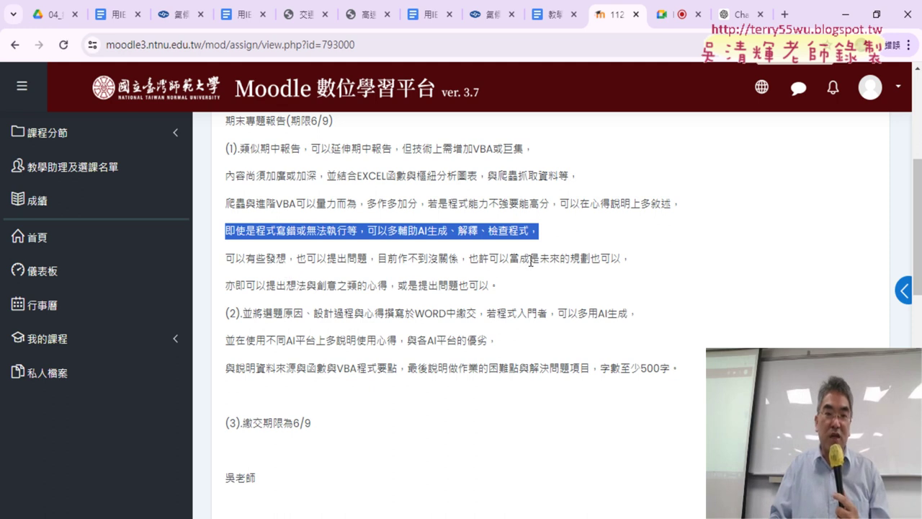
# Highlight the phrase about presenting unfinished ideas as future plans in the description
pyautogui.moveTo(540, 257); pyautogui.dragTo(589, 258)
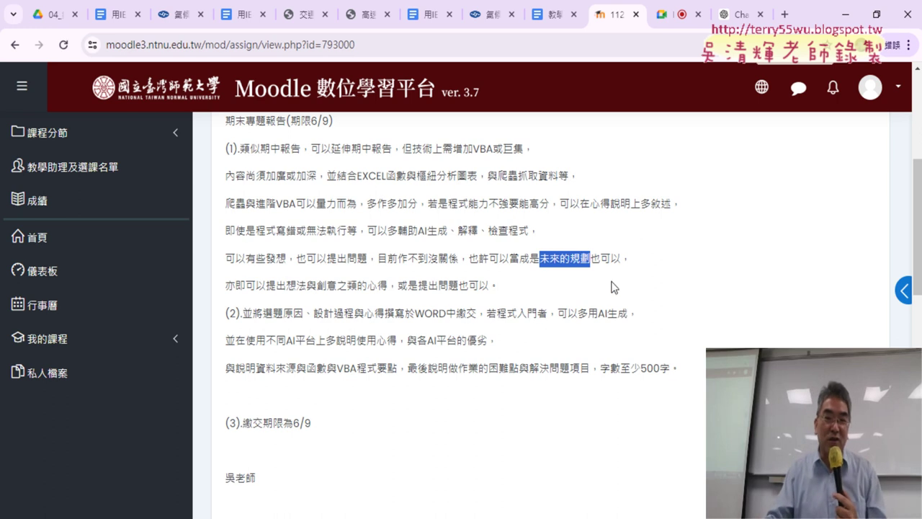
# Highlight WORD中 and 多用AI生成, then bring up the top of the Google Docs IE-object guide
pyautogui.moveTo(413, 311); pyautogui.dragTo(459, 310)
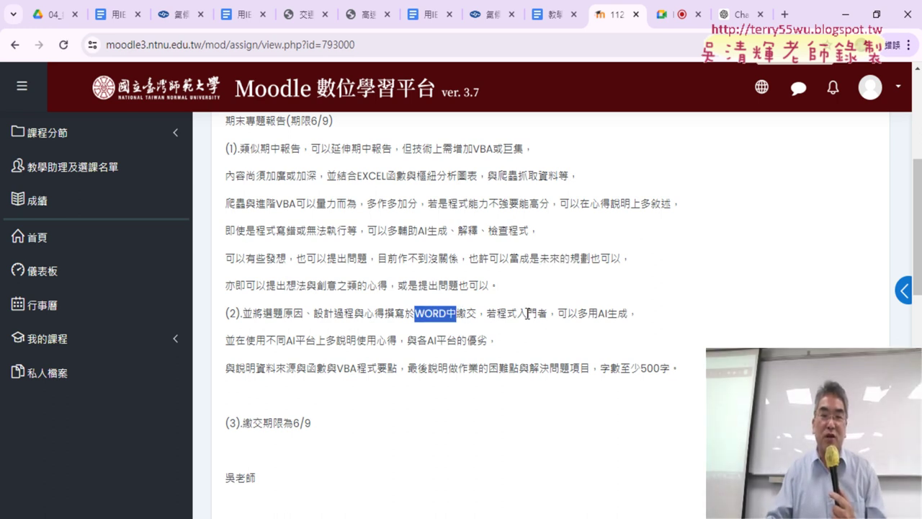
pyautogui.moveTo(577, 314); pyautogui.dragTo(627, 314)
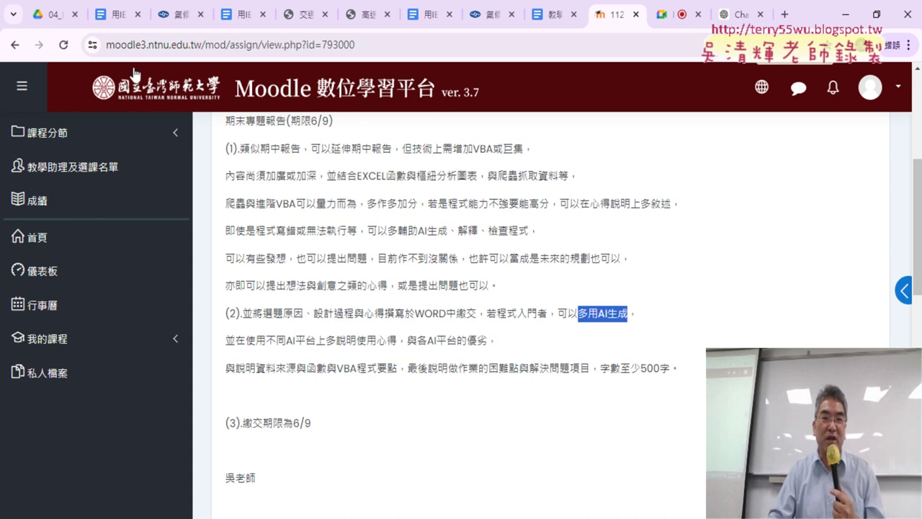
pyautogui.click(112, 15)
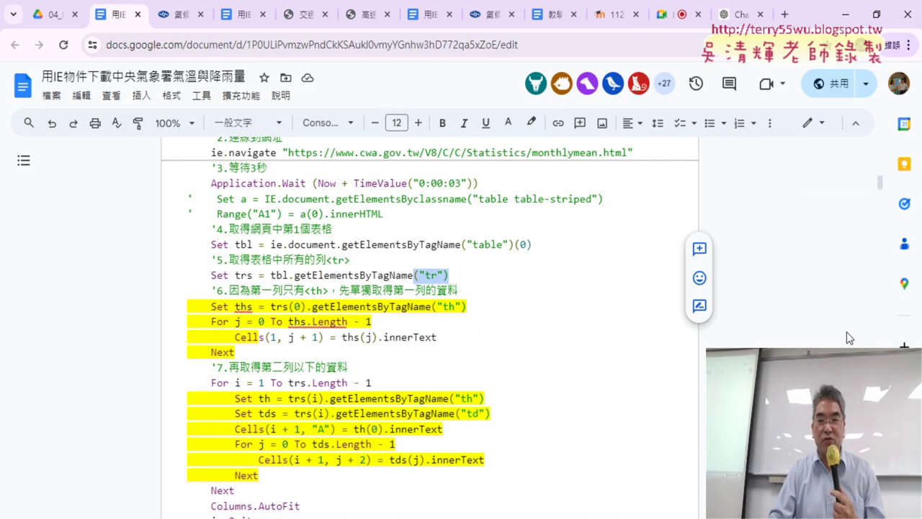
pyautogui.scroll(5, 848, 299)
pyautogui.scroll(5, 252, 146)
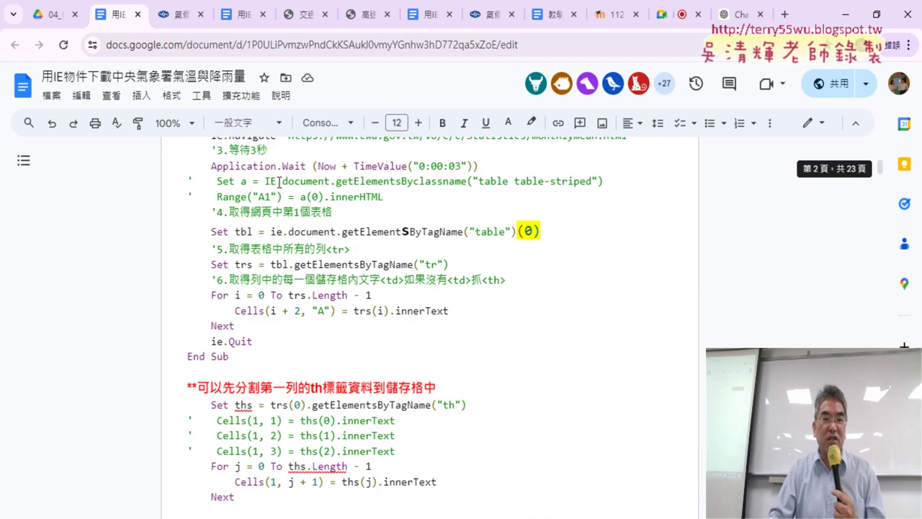
pyautogui.scroll(5, 266, 173)
pyautogui.scroll(5, 281, 201)
pyautogui.scroll(3, 292, 225)
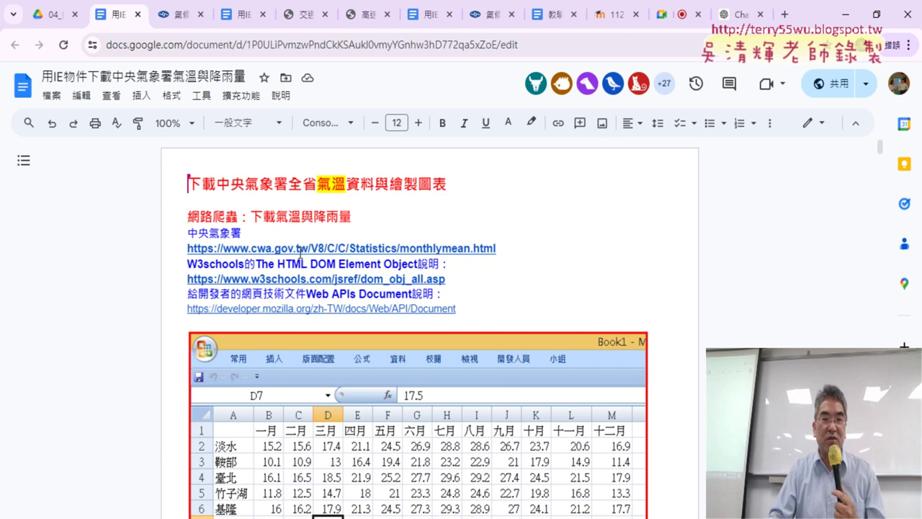
# Switch to the CWA 氣候月平均 page and scroll to the top of the 臺灣 氣溫 table
pyautogui.click(180, 14)
pyautogui.scroll(1, 209, 144)
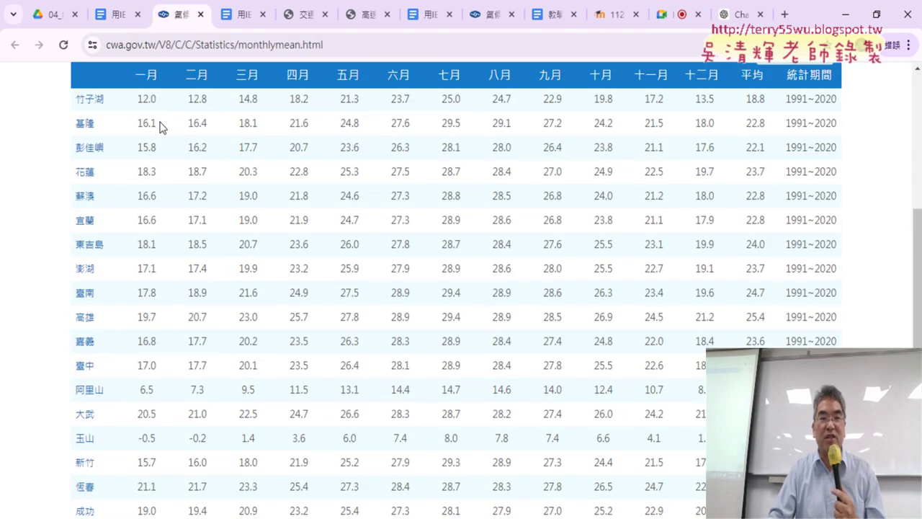
pyautogui.scroll(3, 163, 130)
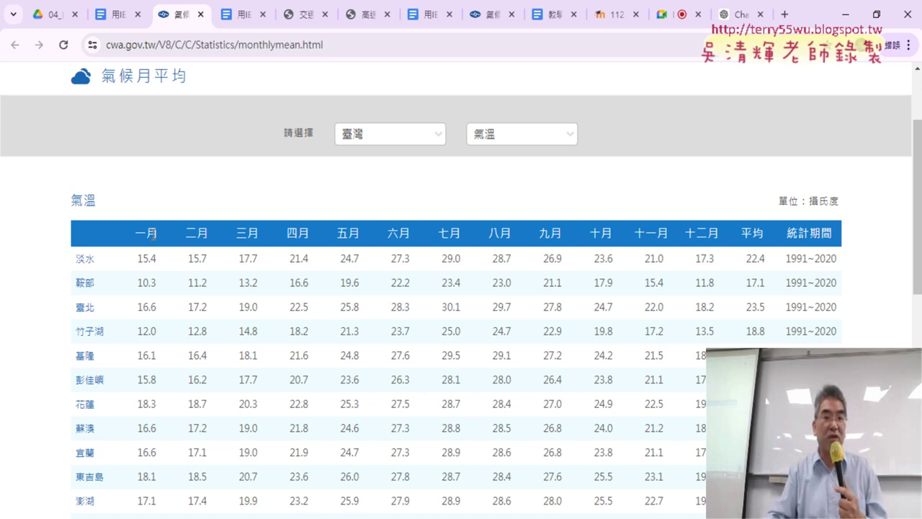
# Inspect the temperature table and select its table-striped <table> element in DevTools Elements
pyautogui.rightClick(92, 233)
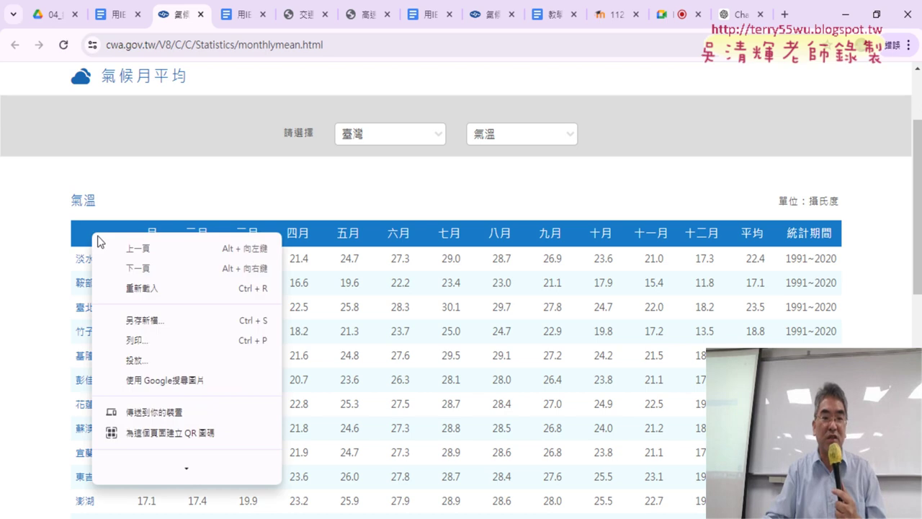
pyautogui.click(177, 468)
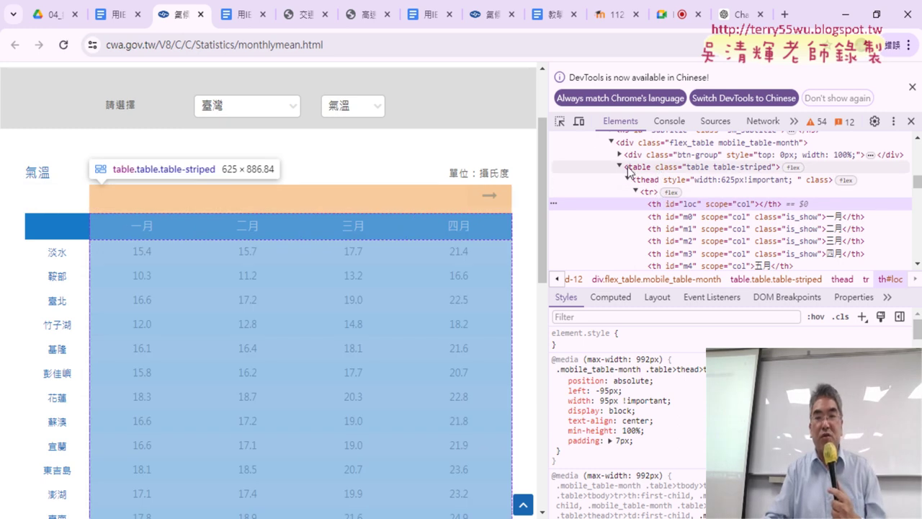
pyautogui.click(654, 167)
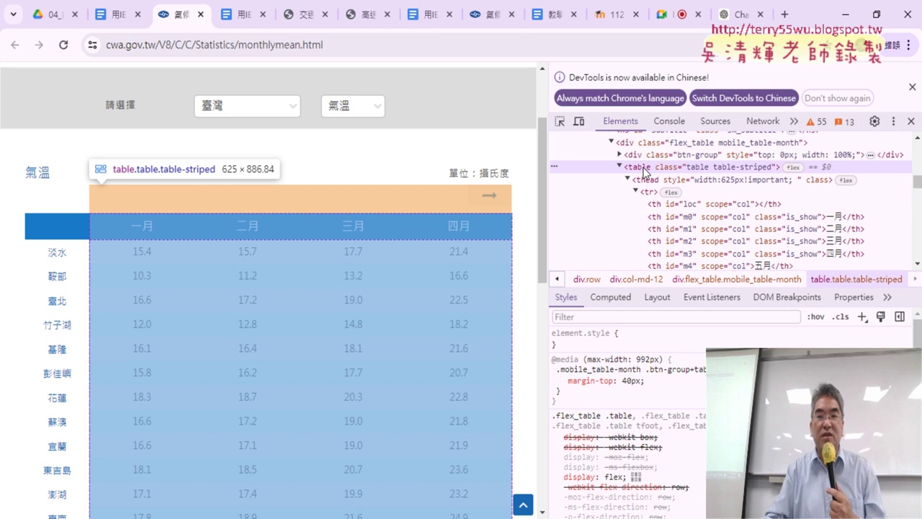
pyautogui.scroll(3, 641, 169)
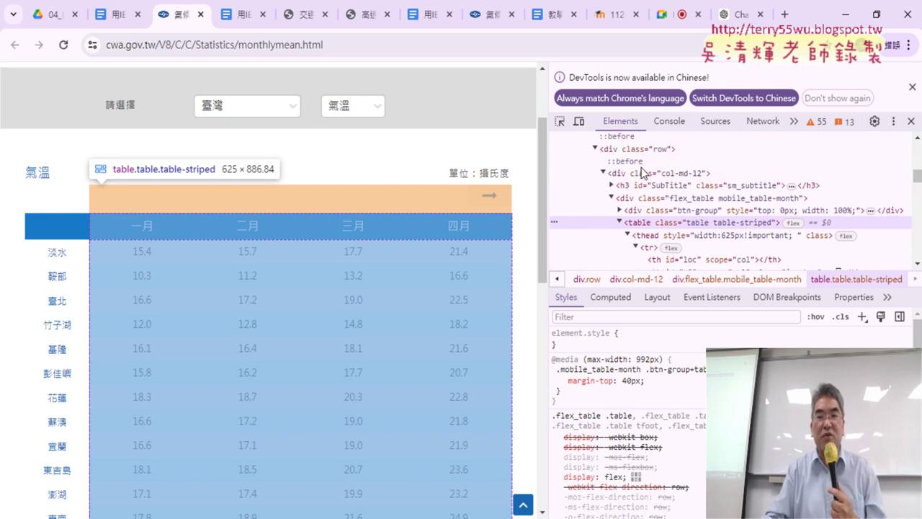
pyautogui.scroll(3, 641, 169)
pyautogui.scroll(2, 641, 169)
pyautogui.scroll(2, 641, 169)
pyautogui.scroll(2, 641, 169)
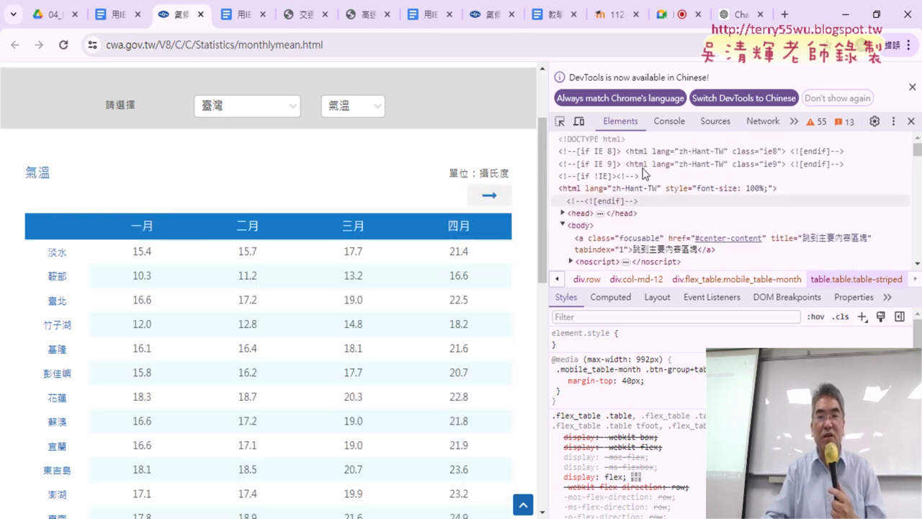
pyautogui.scroll(-3, 642, 173)
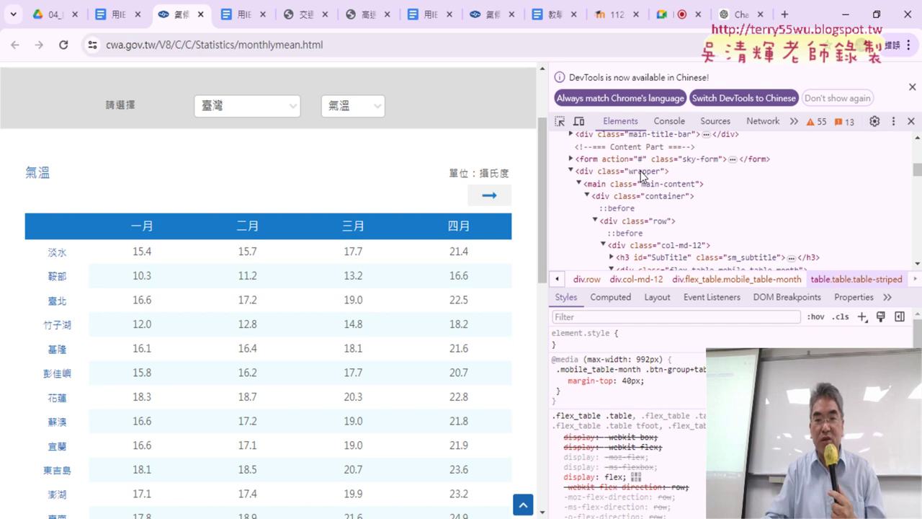
pyautogui.scroll(-3, 642, 173)
pyautogui.scroll(-3, 642, 173)
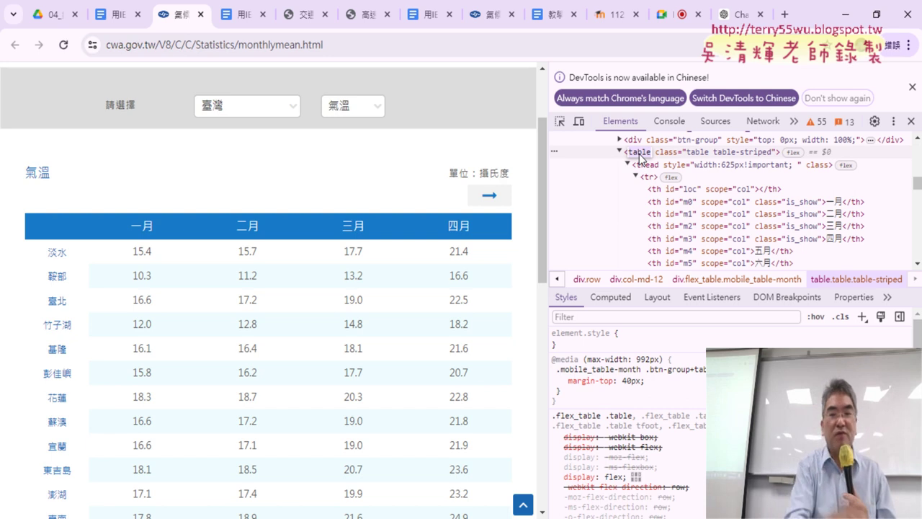
# Search the Elements markup for 'table', then '<table', which returns 1 of 1 match
pyautogui.hotkey('ctrl', 'f')
pyautogui.write('table')
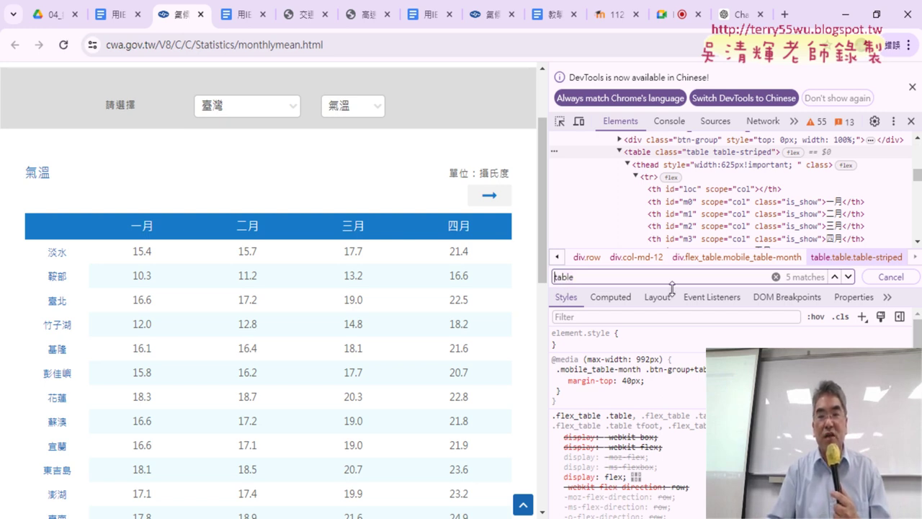
pyautogui.write('<')
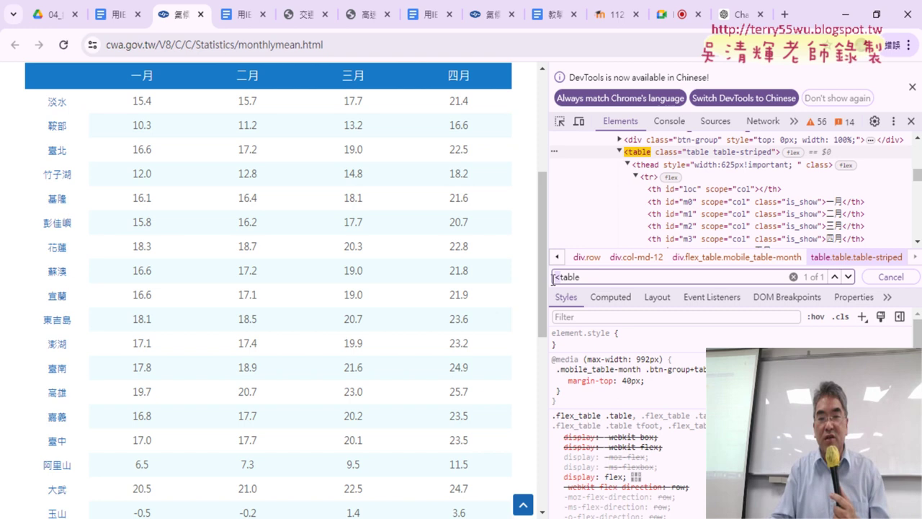
pyautogui.press('BackSpace')
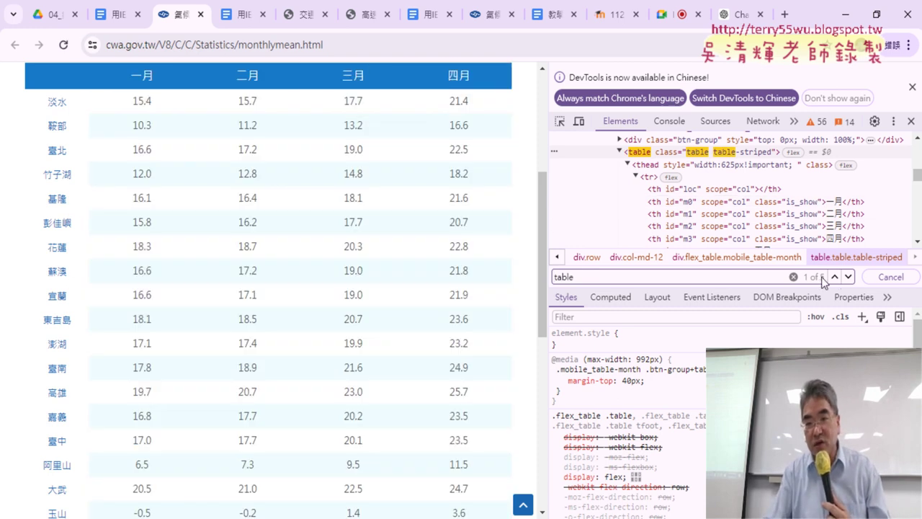
pyautogui.write('<')
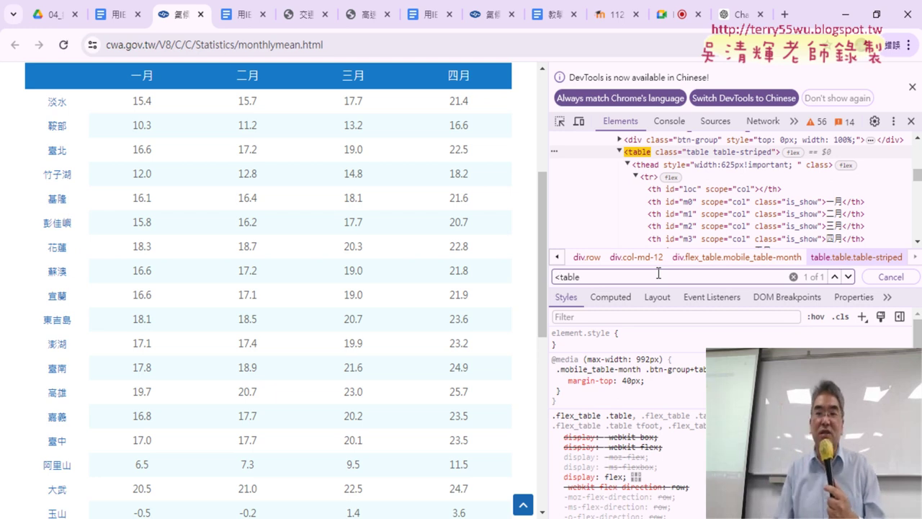
# Widen DevTools and expand the thead row to show th#loc and month cells m0 一月 onward
pyautogui.click(636, 176)
pyautogui.click(635, 177)
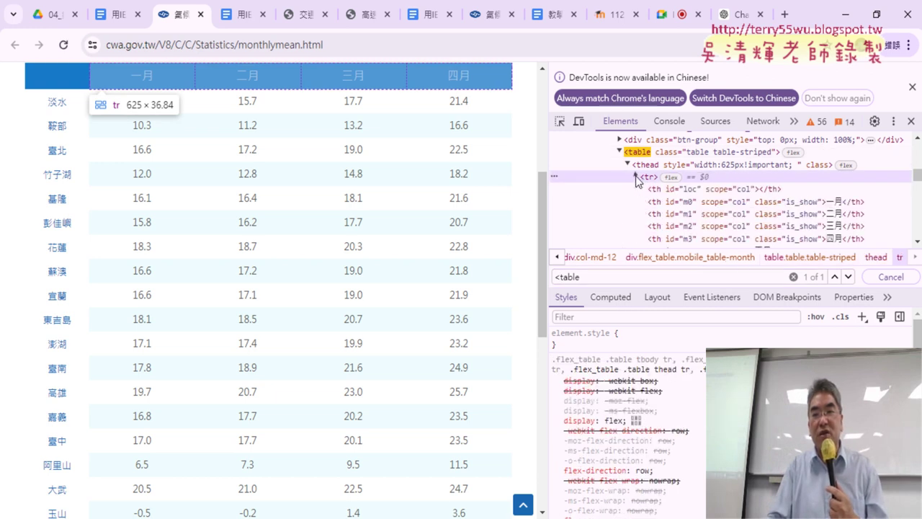
pyautogui.scroll(-2, 647, 192)
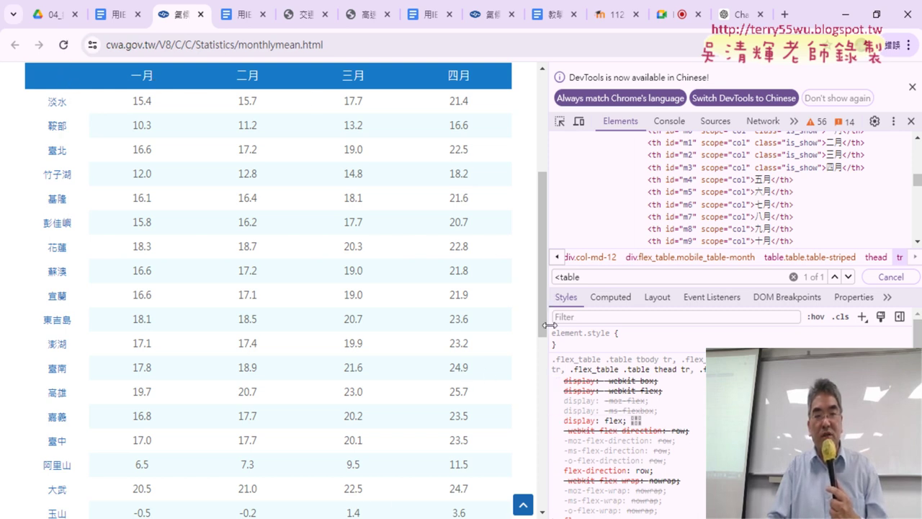
pyautogui.moveTo(549, 325)
pyautogui.mouseDown()
pyautogui.moveTo(749, 333)
pyautogui.moveTo(721, 308)
pyautogui.mouseUp()
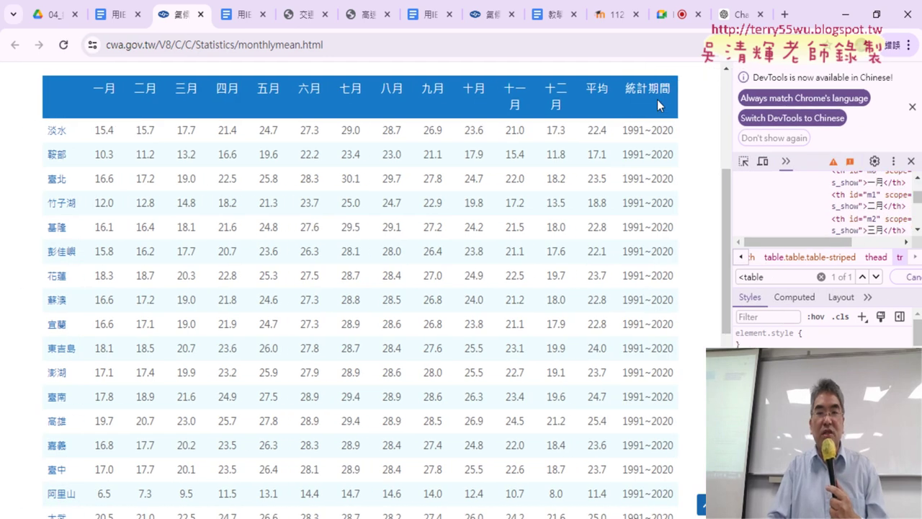
pyautogui.moveTo(59, 89)
pyautogui.mouseDown()
pyautogui.moveTo(531, 98)
pyautogui.moveTo(584, 89)
pyautogui.mouseUp()
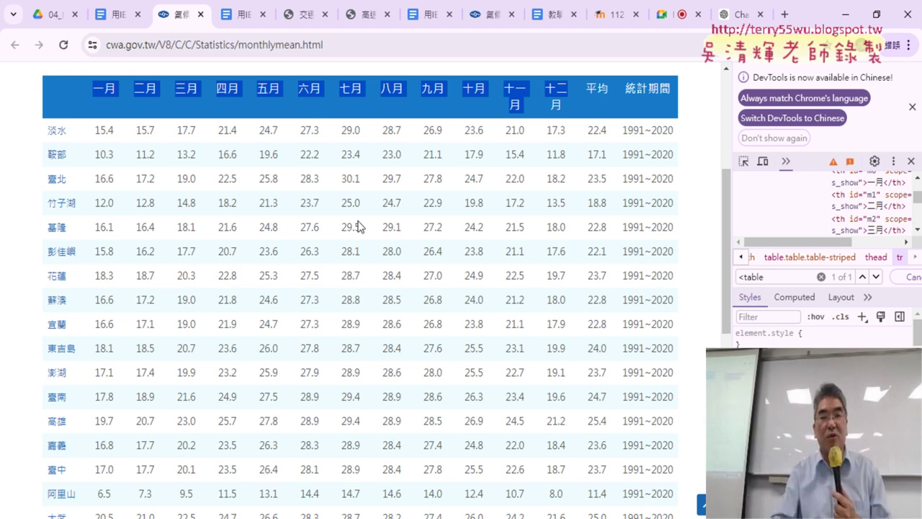
pyautogui.moveTo(731, 190)
pyautogui.mouseDown()
pyautogui.moveTo(419, 190)
pyautogui.moveTo(448, 190)
pyautogui.mouseUp()
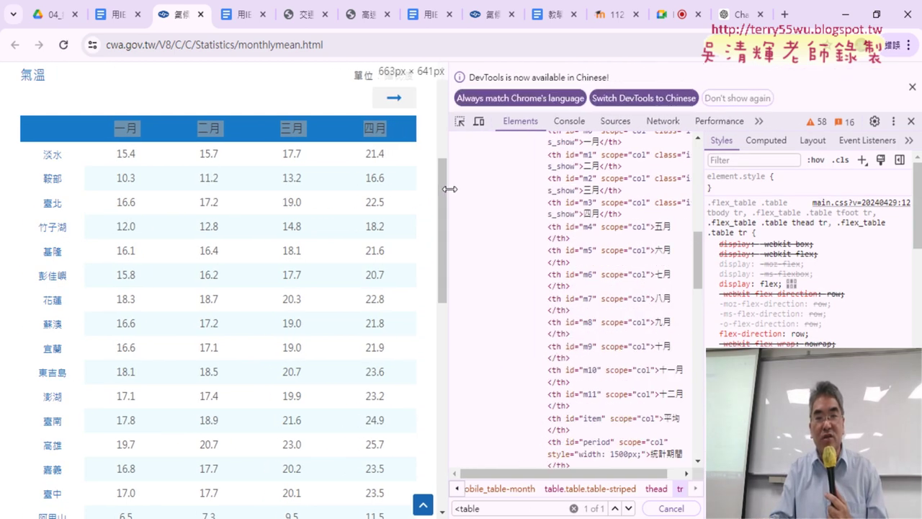
pyautogui.moveTo(700, 219); pyautogui.dragTo(805, 218)
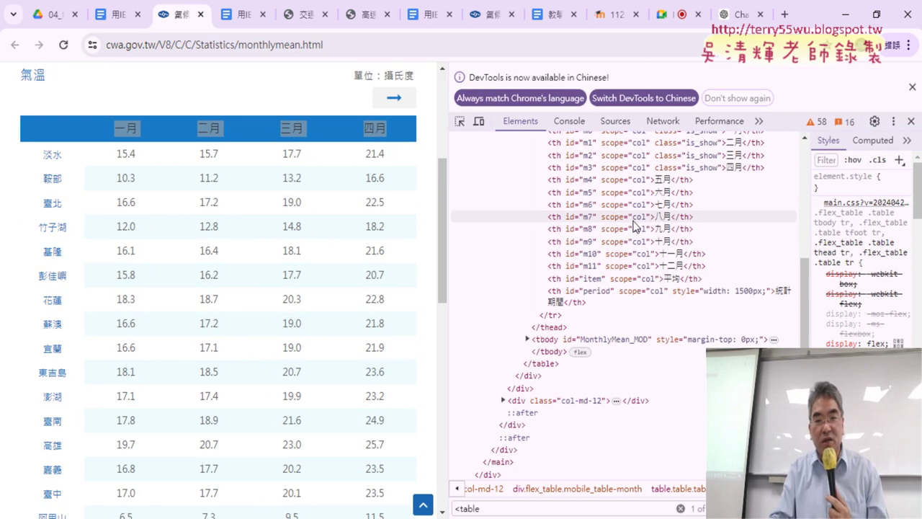
pyautogui.moveTo(449, 216); pyautogui.dragTo(499, 216)
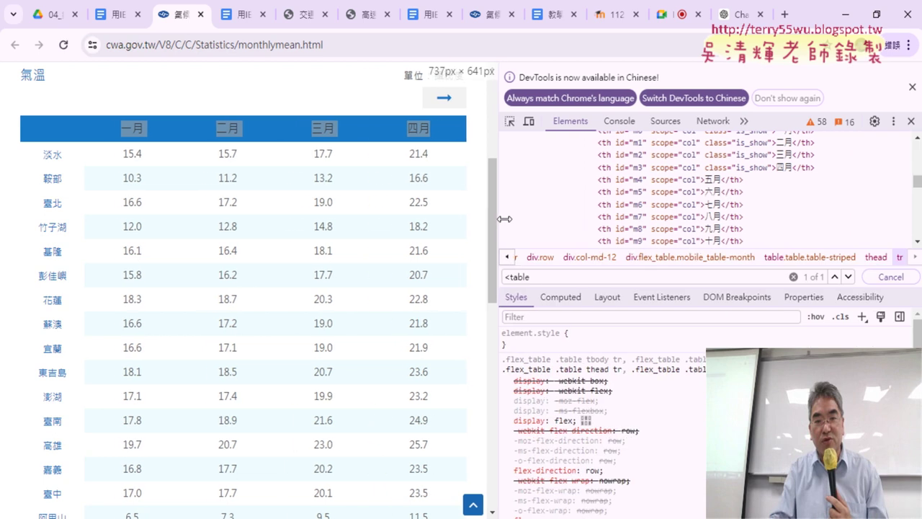
pyautogui.scroll(3, 651, 209)
pyautogui.scroll(-2, 652, 204)
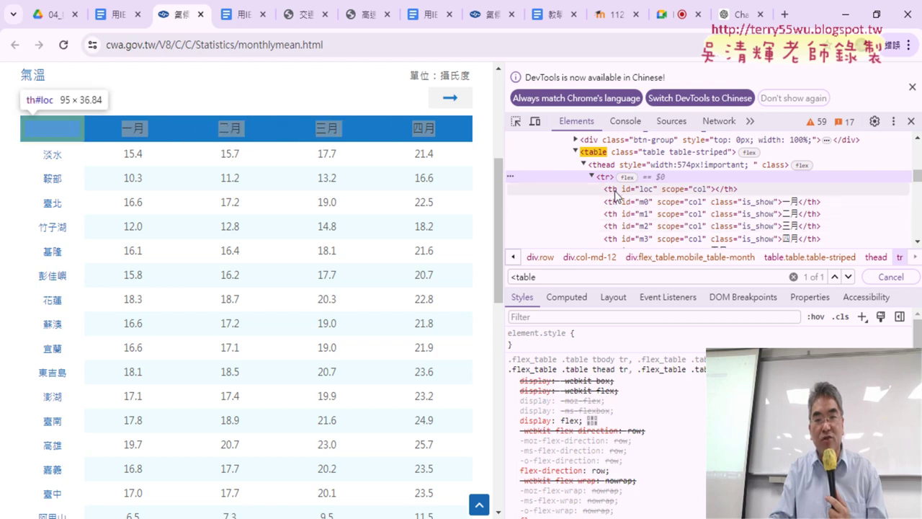
# Collapse the thead row, then expand tbody#MonthlyMean_MOD and its first 淡水 row to list th and td cells
pyautogui.scroll(-4, 620, 209)
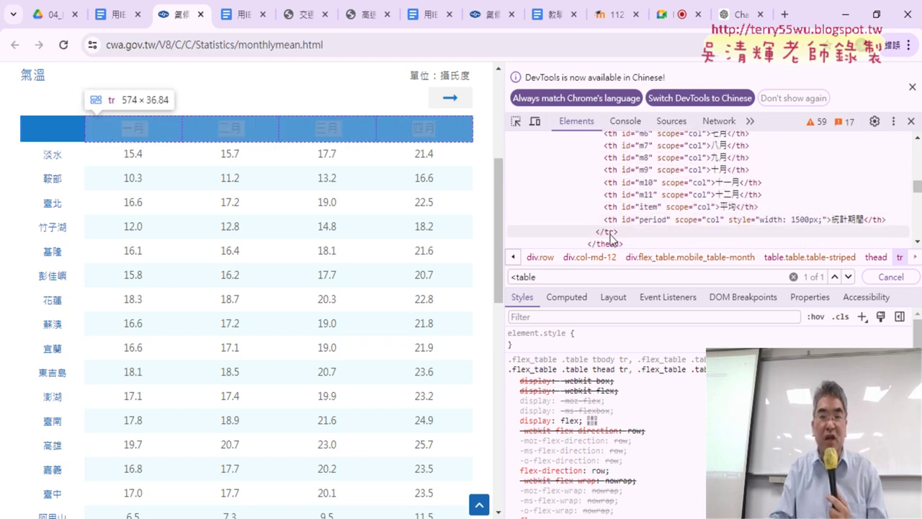
pyautogui.scroll(1, 609, 231)
pyautogui.scroll(2, 609, 216)
pyautogui.scroll(1, 605, 187)
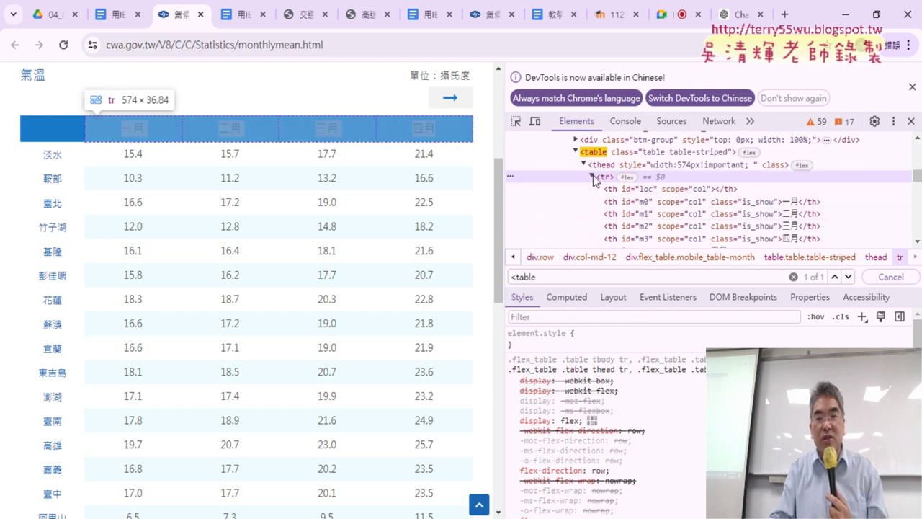
pyautogui.click(592, 178)
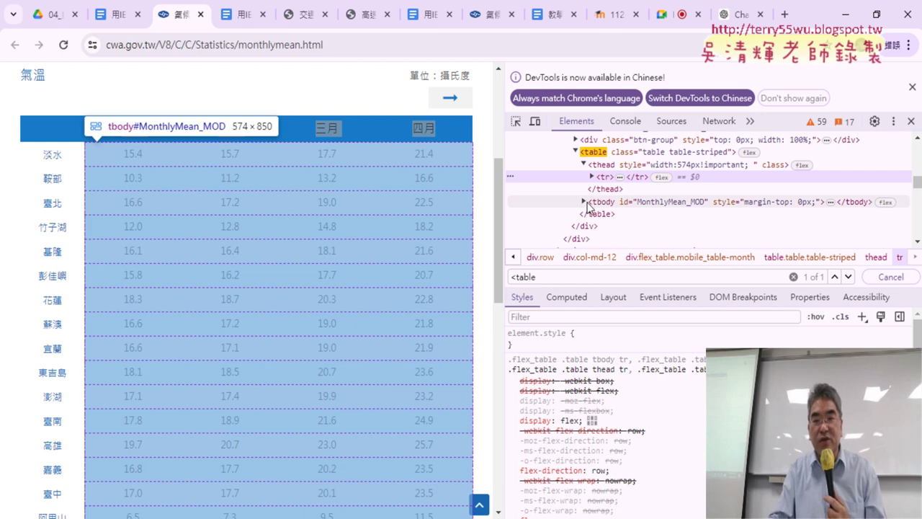
pyautogui.click(584, 203)
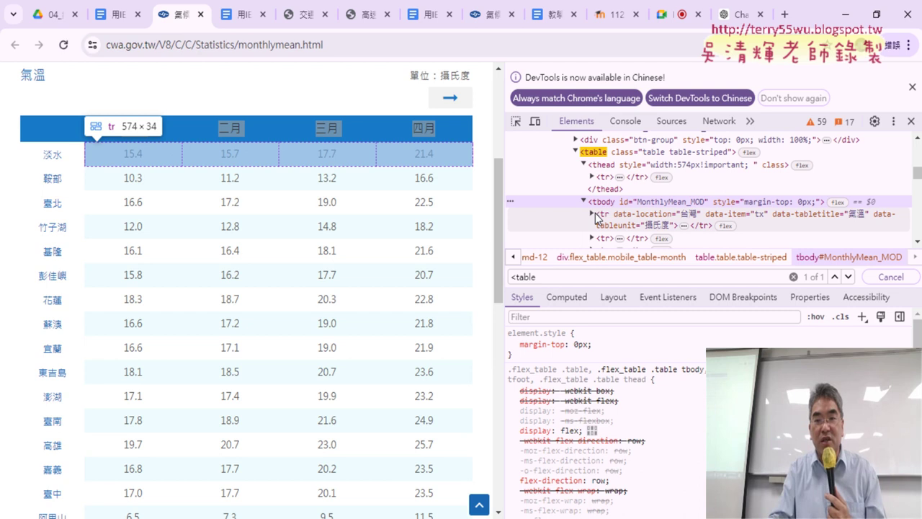
pyautogui.scroll(-2, 597, 218)
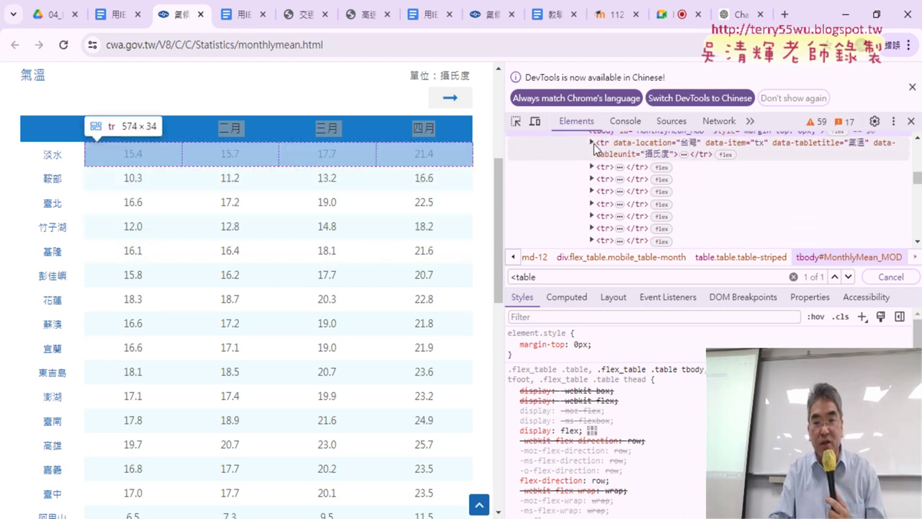
pyautogui.click(592, 143)
pyautogui.scroll(2, 593, 166)
pyautogui.click(594, 216)
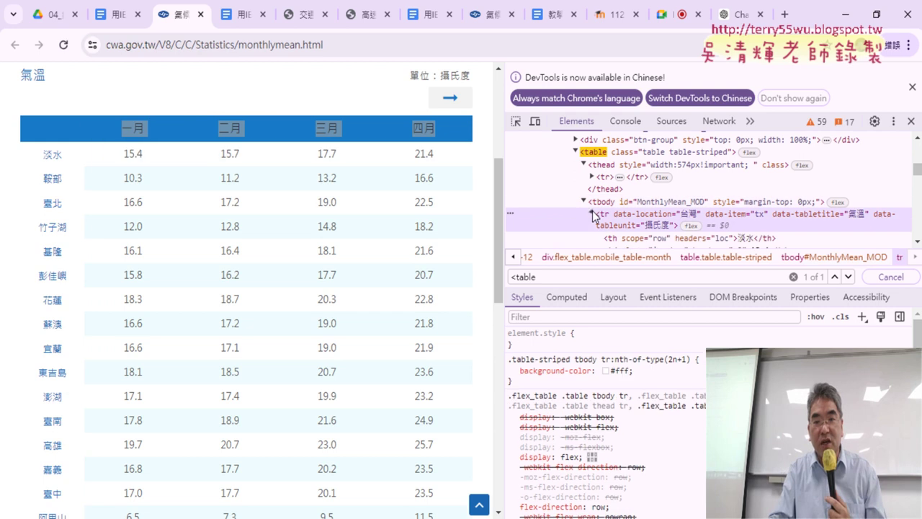
pyautogui.scroll(-2, 594, 201)
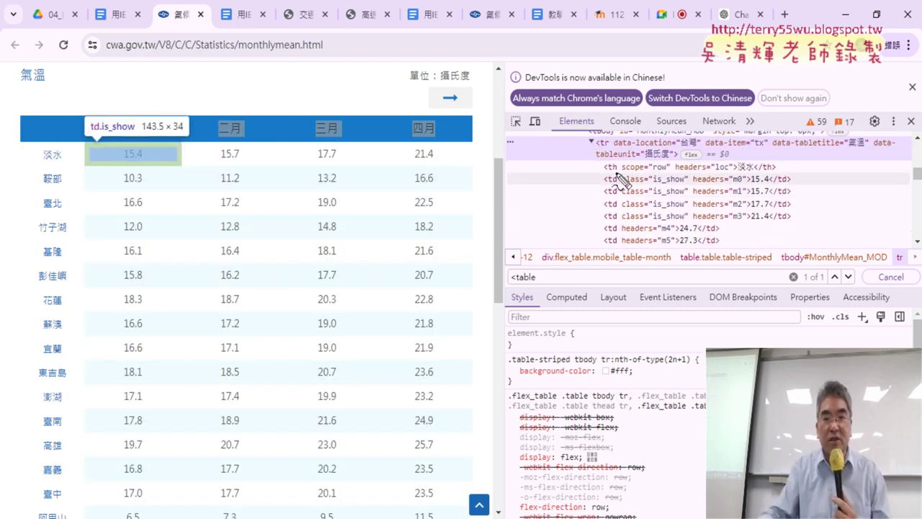
pyautogui.moveTo(592, 135)
pyautogui.mouseDown()
pyautogui.moveTo(535, 152)
pyautogui.moveTo(537, 177)
pyautogui.moveTo(569, 147)
pyautogui.mouseUp()
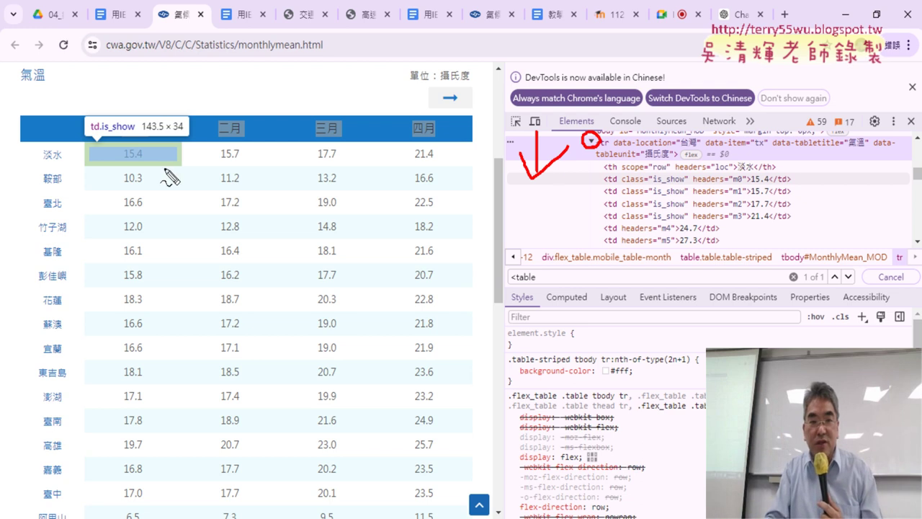
pyautogui.moveTo(604, 173); pyautogui.dragTo(601, 163)
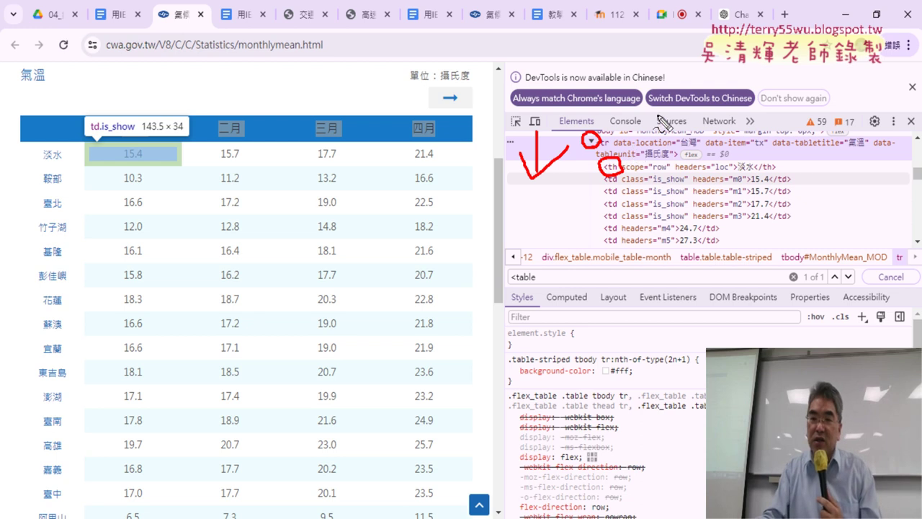
pyautogui.moveTo(674, 78)
pyautogui.mouseDown()
pyautogui.moveTo(672, 116)
pyautogui.moveTo(712, 79)
pyautogui.mouseUp()
pyautogui.moveTo(738, 72)
pyautogui.mouseDown()
pyautogui.moveTo(757, 70)
pyautogui.moveTo(765, 90)
pyautogui.mouseUp()
pyautogui.moveTo(774, 52)
pyautogui.mouseDown()
pyautogui.moveTo(772, 88)
pyautogui.moveTo(798, 88)
pyautogui.mouseUp()
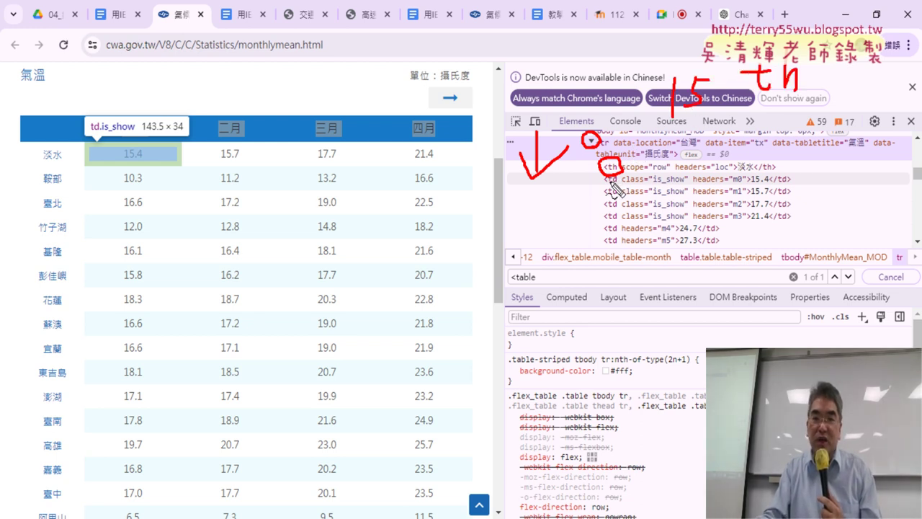
pyautogui.moveTo(677, 121)
pyautogui.mouseDown()
pyautogui.moveTo(678, 154)
pyautogui.moveTo(720, 141)
pyautogui.moveTo(713, 165)
pyautogui.mouseUp()
pyautogui.moveTo(728, 119)
pyautogui.mouseDown()
pyautogui.moveTo(726, 164)
pyautogui.moveTo(743, 165)
pyautogui.mouseUp()
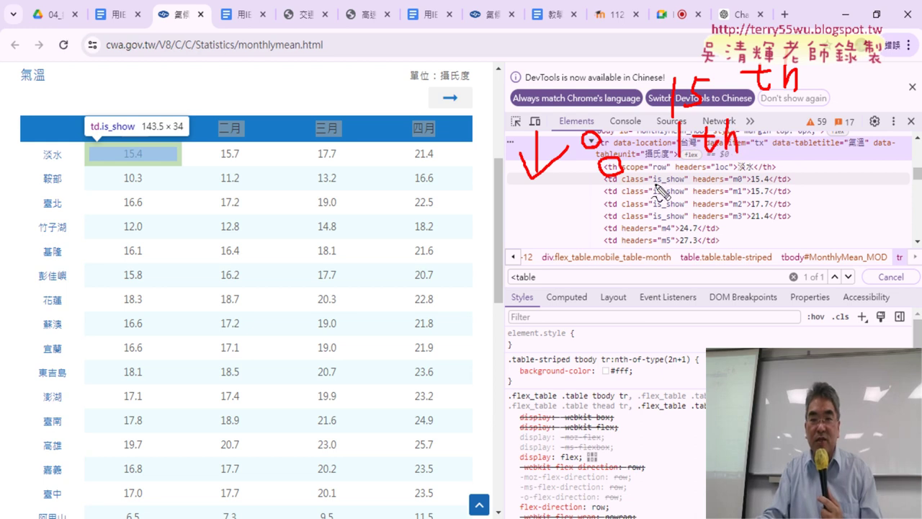
pyautogui.moveTo(668, 113); pyautogui.dragTo(703, 111)
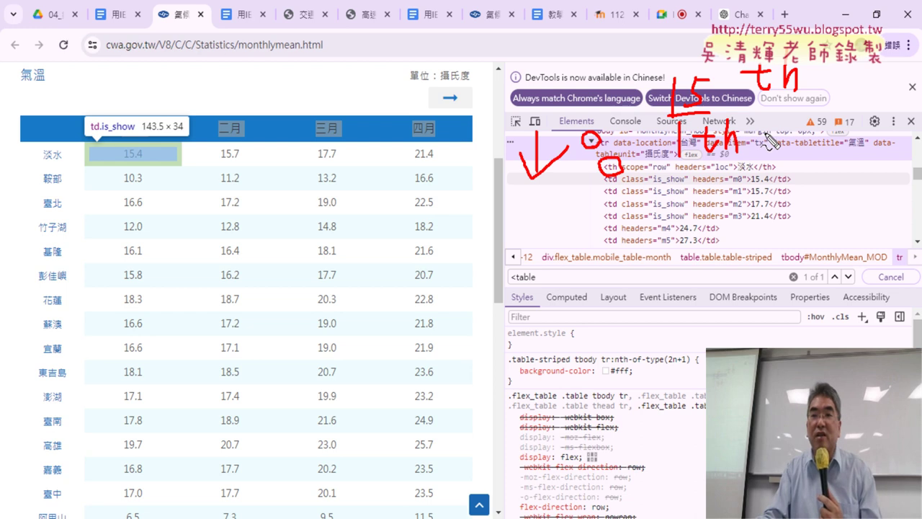
pyautogui.moveTo(748, 148)
pyautogui.mouseDown()
pyautogui.moveTo(770, 145)
pyautogui.moveTo(759, 157)
pyautogui.moveTo(786, 160)
pyautogui.moveTo(827, 155)
pyautogui.moveTo(850, 139)
pyautogui.mouseUp()
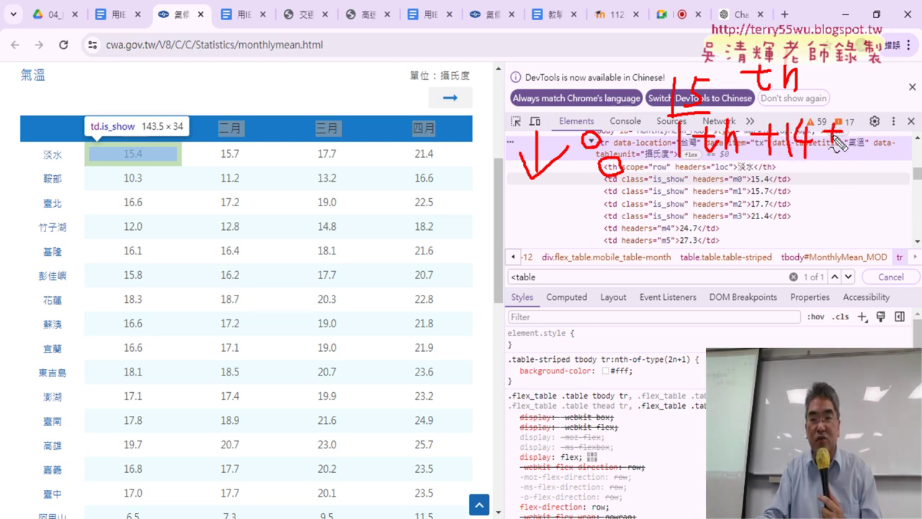
pyautogui.moveTo(858, 104)
pyautogui.mouseDown()
pyautogui.moveTo(860, 154)
pyautogui.moveTo(844, 151)
pyautogui.moveTo(866, 151)
pyautogui.mouseUp()
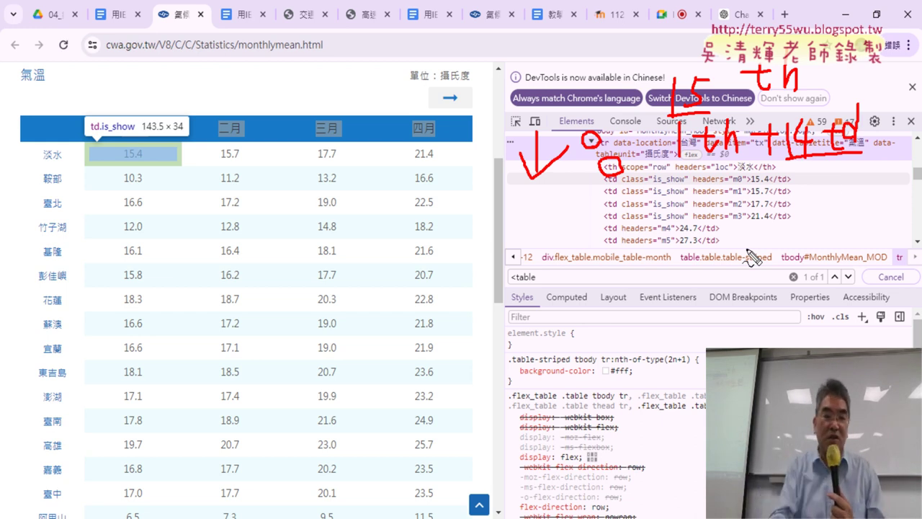
pyautogui.press('Escape')
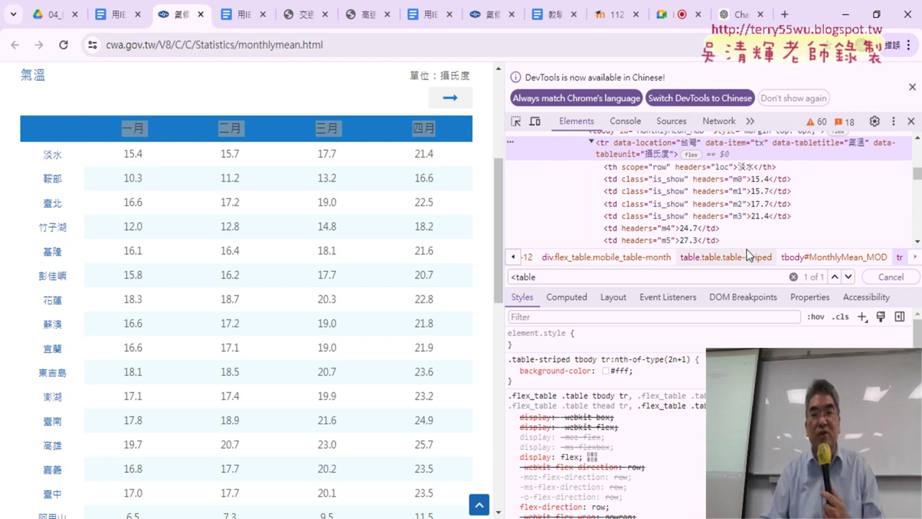
pyautogui.scroll(-2, 761, 206)
pyautogui.scroll(-1, 761, 206)
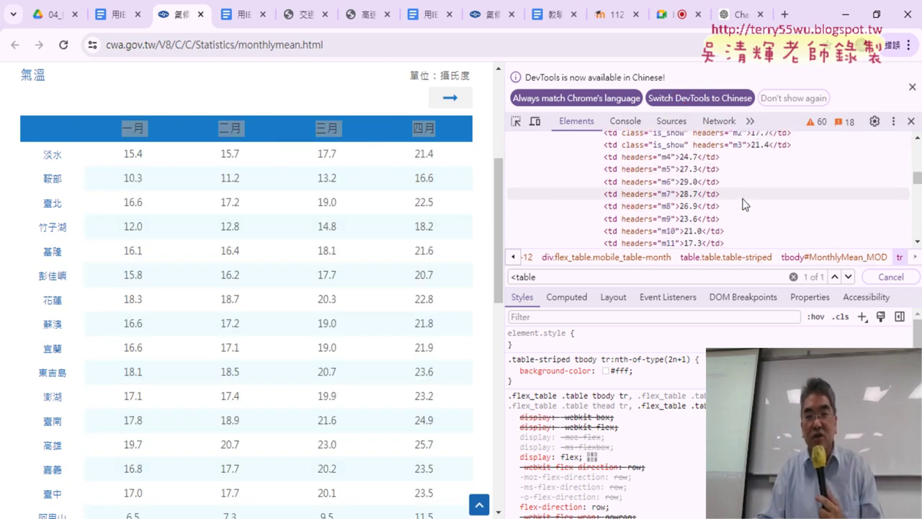
pyautogui.scroll(-2, 749, 204)
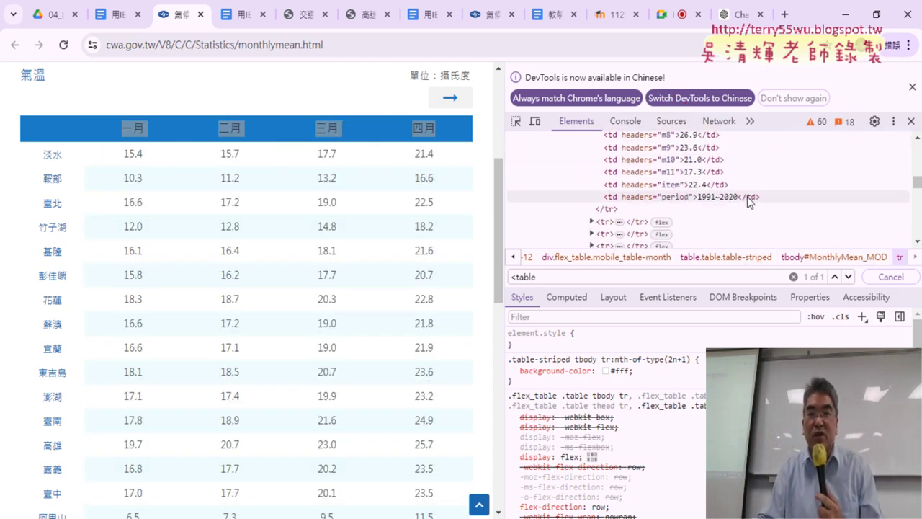
pyautogui.scroll(5, 747, 201)
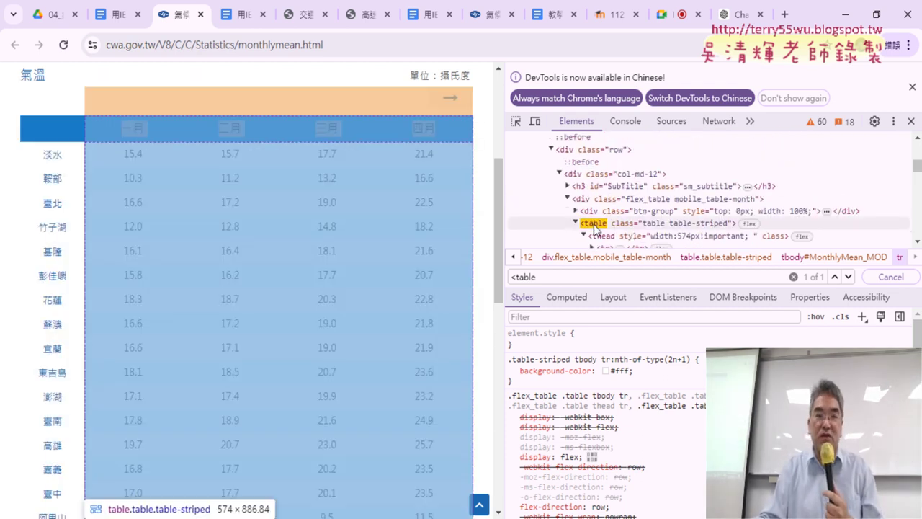
pyautogui.scroll(-2, 600, 227)
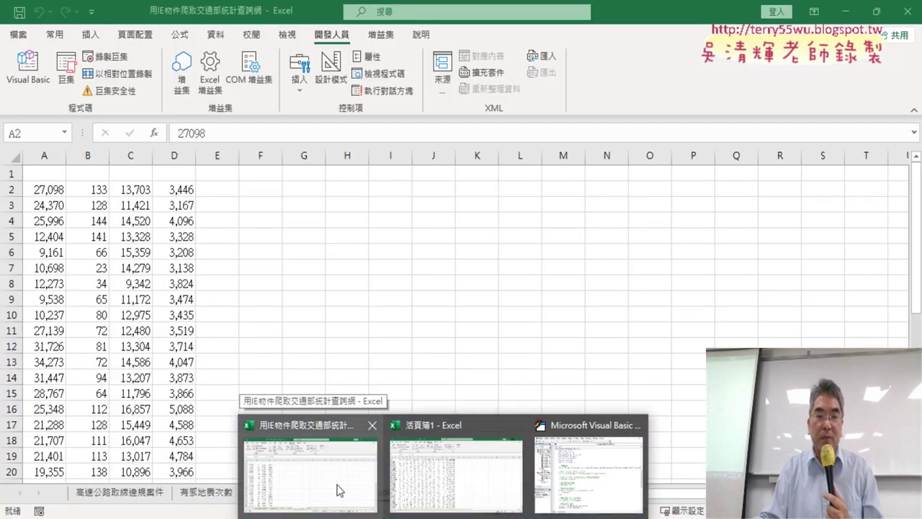
# Save and close the traffic statistics workbook
pyautogui.click(340, 490)
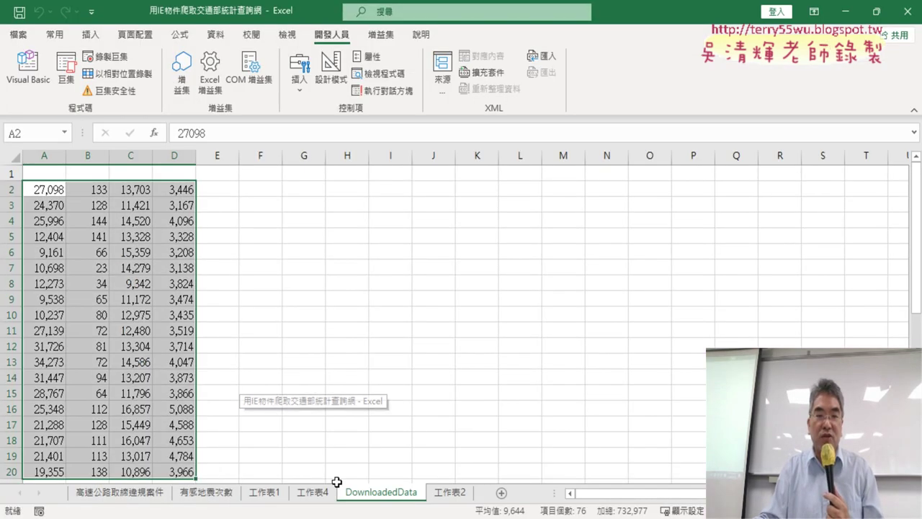
pyautogui.click(906, 12)
pyautogui.click(389, 298)
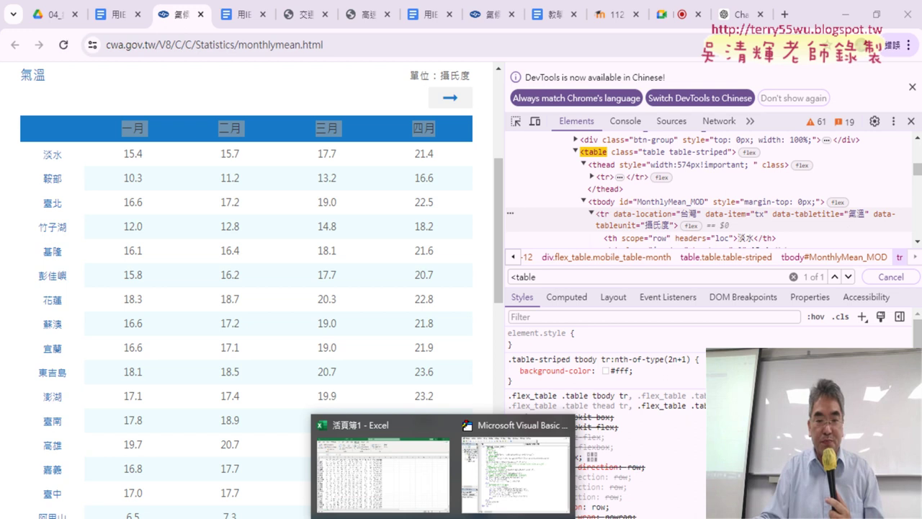
# In 活頁簿1's VBA editor, delete all the old 下載氣溫_IE物件_全部 code from Module1
pyautogui.click(376, 469)
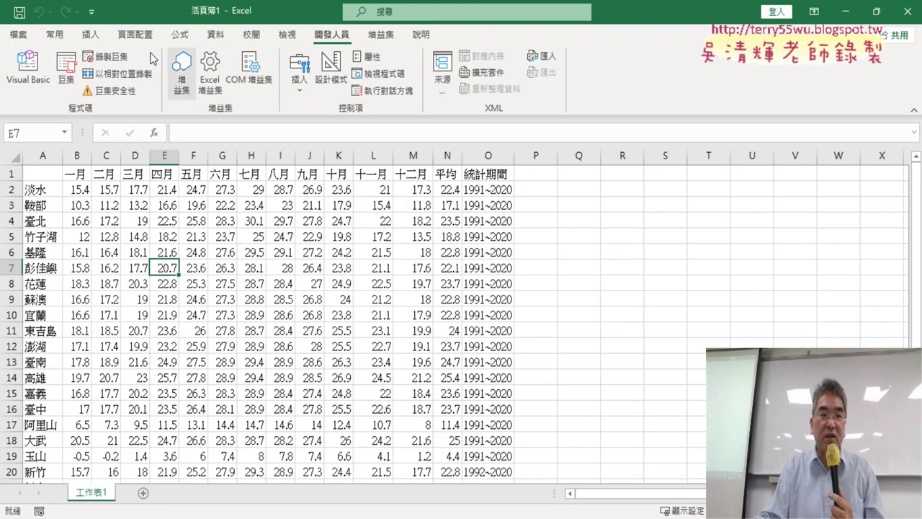
pyautogui.click(28, 69)
pyautogui.hotkey('ctrl', 'a')
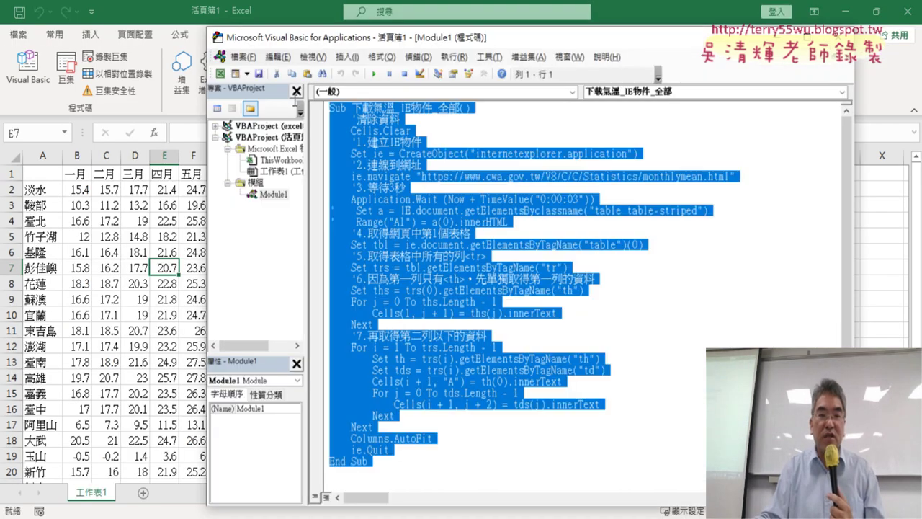
pyautogui.press('Delete')
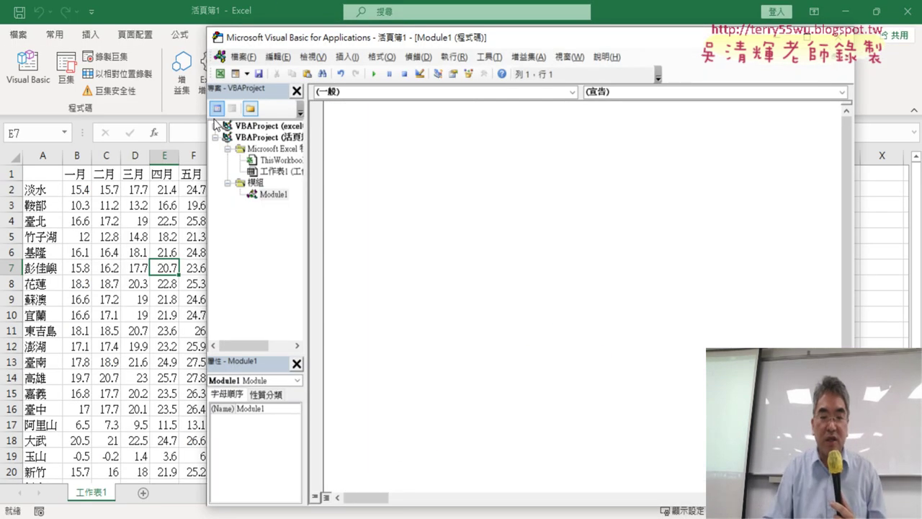
# Select the 下載氣溫_IE物件_列 Sub code on page 2 of the Google Docs notes, then return to Excel
pyautogui.click(340, 477)
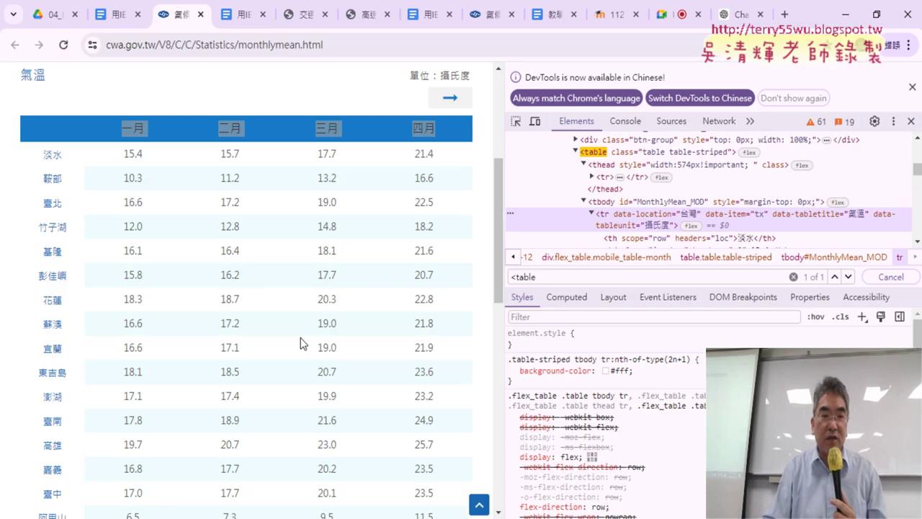
pyautogui.click(117, 15)
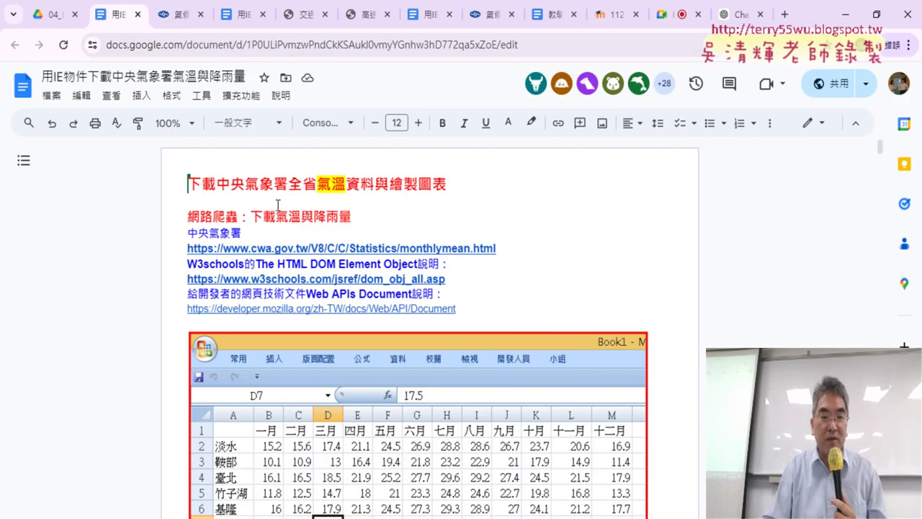
pyautogui.scroll(-4, 277, 205)
pyautogui.scroll(-8, 319, 211)
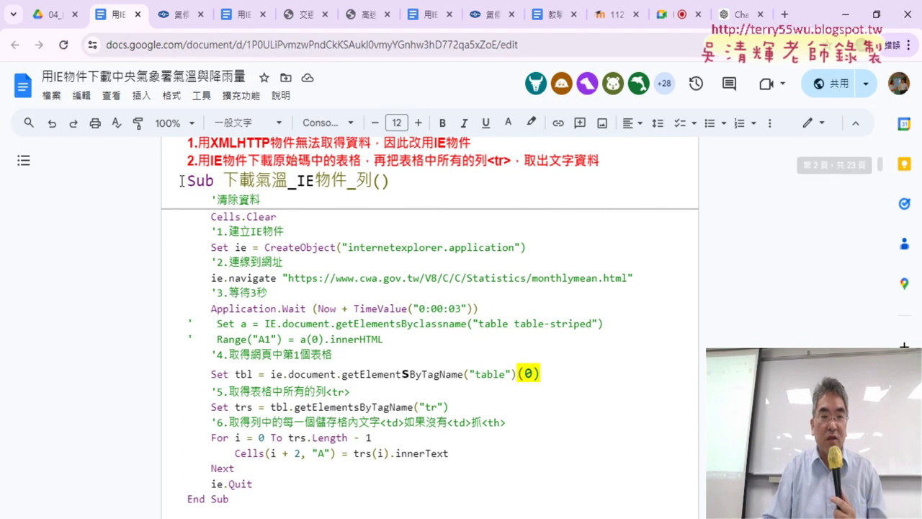
pyautogui.moveTo(187, 180)
pyautogui.mouseDown()
pyautogui.moveTo(374, 189)
pyautogui.moveTo(385, 503)
pyautogui.mouseUp()
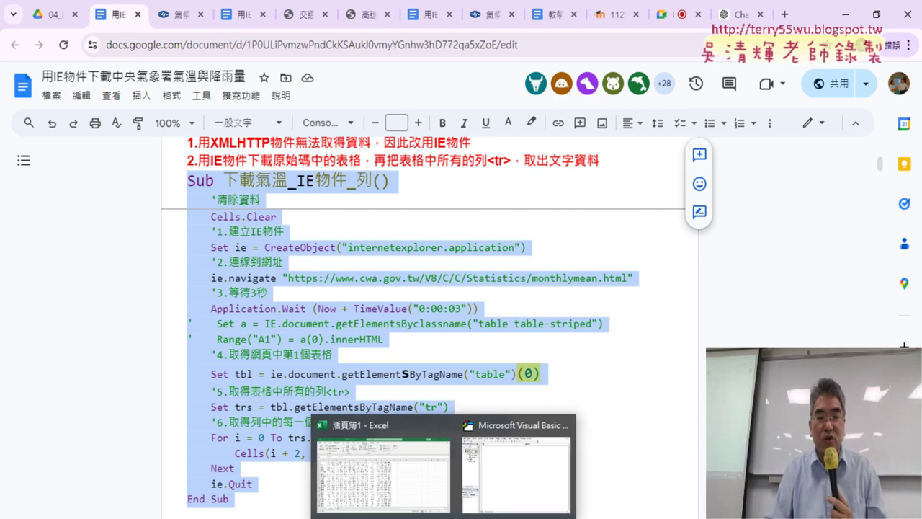
pyautogui.click(513, 495)
# Paste the 下載氣溫_IE物件_列 macro into Module1 and delete the old ie.navigate URL
pyautogui.click(845, 14)
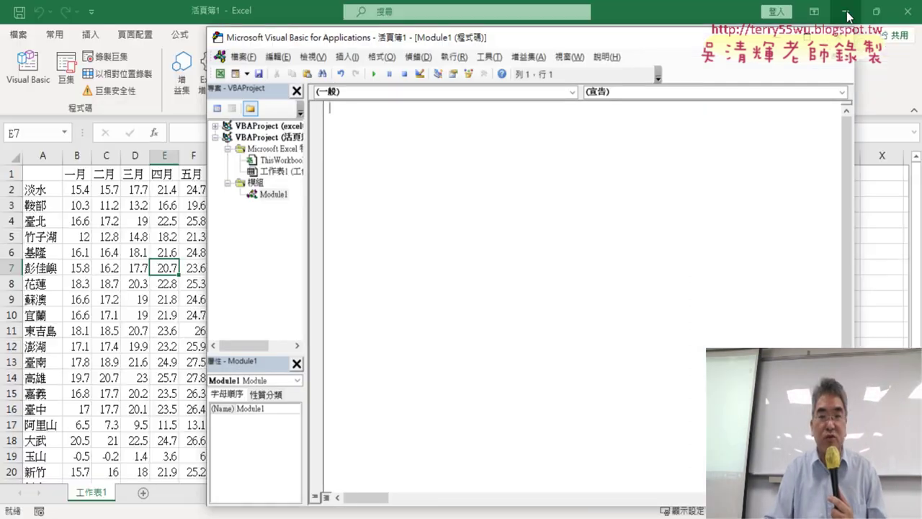
pyautogui.write('Sub 下載氣溫_IE物件_列()     \'清除資料     Cells.Clear     \'1.建立IE物件     Set ie = CreateObject("internetexplorer.application")     \'2.連線到網址     ie.navigate "https://www.cwa.gov.tw/V8/C/C/Statistics/monthlymean.html"     \'3.等待3秒     Application.Wait (Now + TimeValue("0:00:03")) \'    Set a = IE.document.getElementsByclassname("table table-striped") \'    Range("A1") = a(0).innerHTML     \'4.取得網頁中第1個表格     Set tbl = ie.document.getElementsByTagName("table")(0)     \'5.取得表格中所有的列<tr>     Set trs = tbl.getElementsByTagName("tr")     \'6.取得列中的每一個儲存格內文字<td>如果沒有<td>抓<th>     For i = 0 To trs.Length - 1         Cells(i + 2, "A") = trs(i).innerText     Next     ie.Quit End Sub')
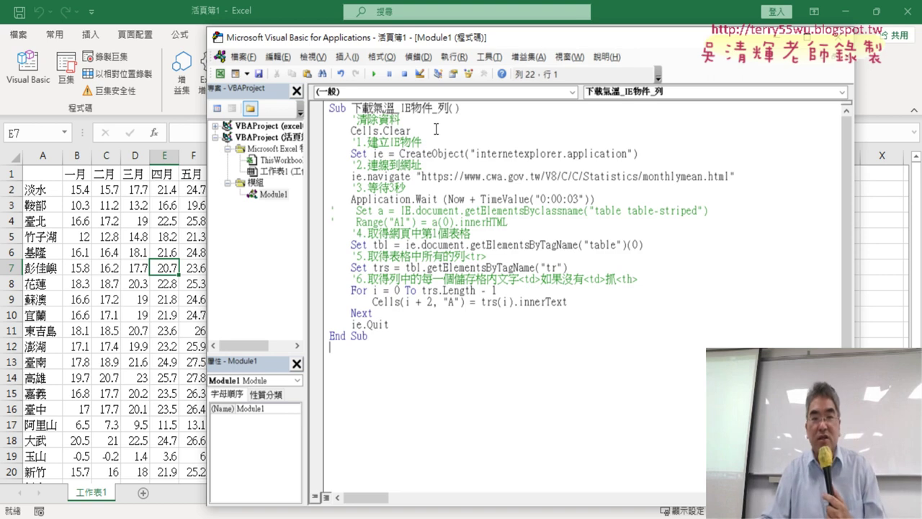
pyautogui.moveTo(436, 129); pyautogui.dragTo(330, 119)
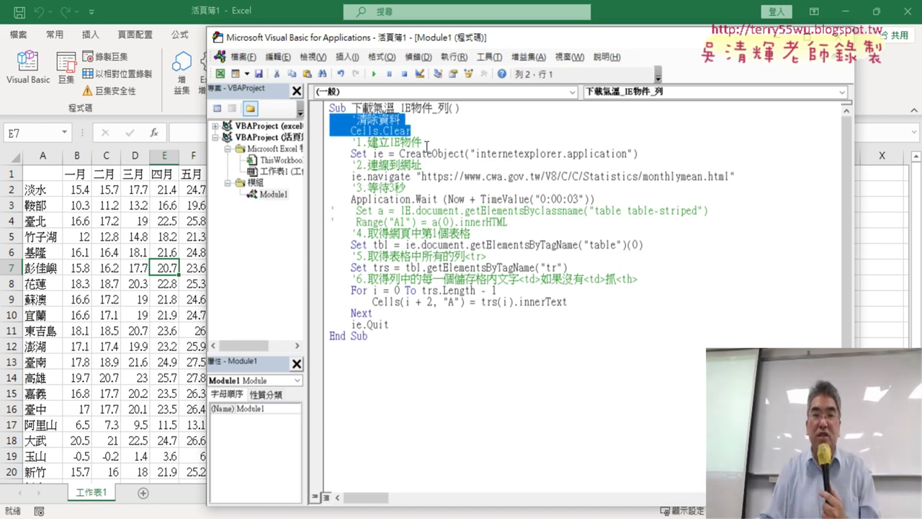
pyautogui.moveTo(666, 153); pyautogui.dragTo(533, 153)
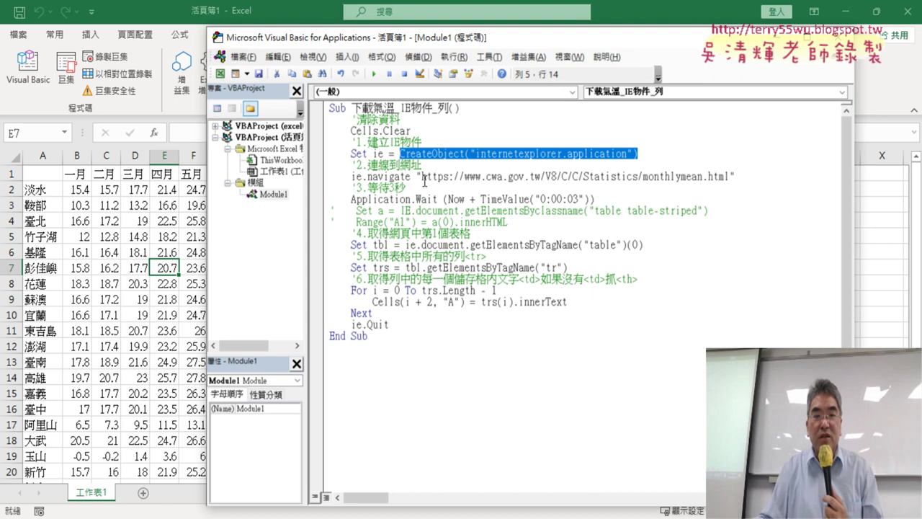
pyautogui.moveTo(423, 178); pyautogui.dragTo(727, 177)
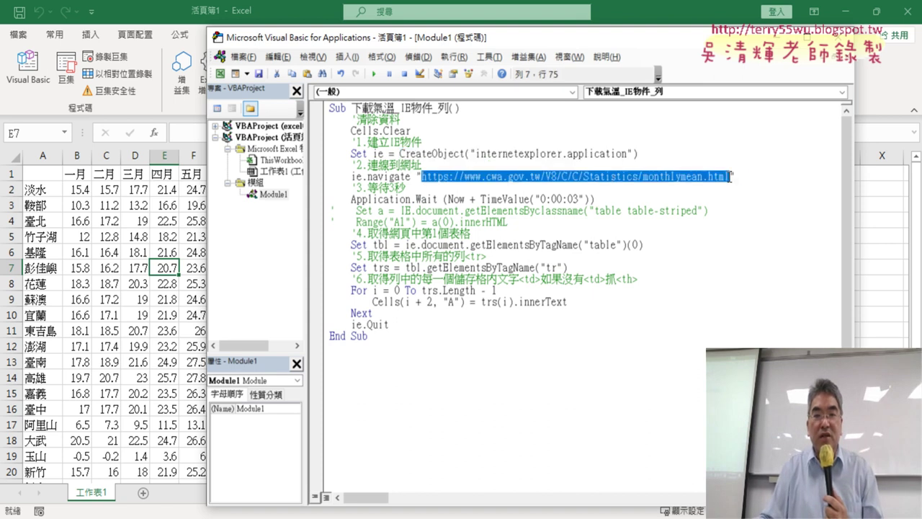
pyautogui.press('Delete')
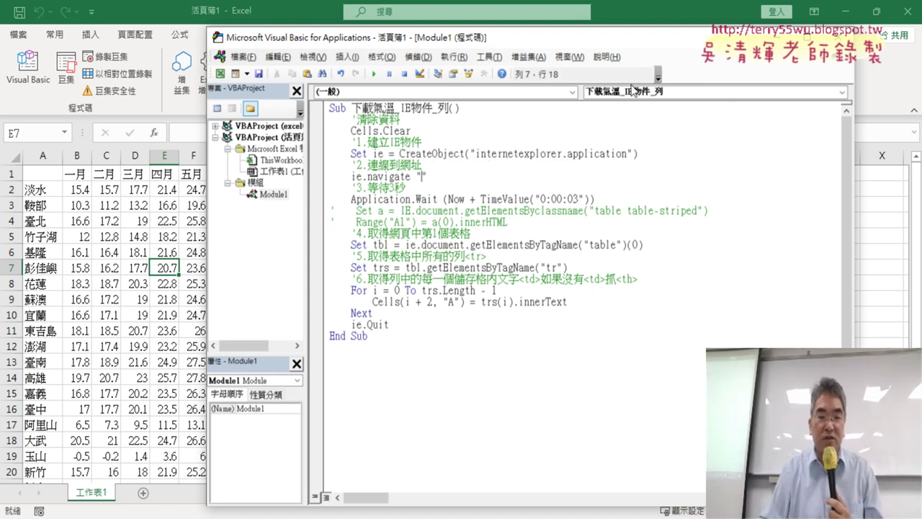
# Copy the CWA monthlymean.html address from Chrome and paste it into the ie.navigate quotes
pyautogui.click(338, 468)
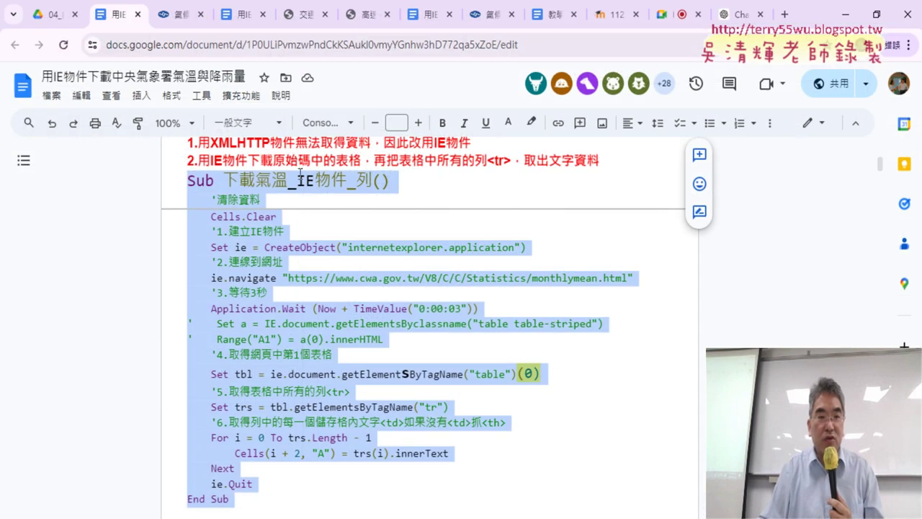
pyautogui.click(180, 14)
pyautogui.click(273, 44)
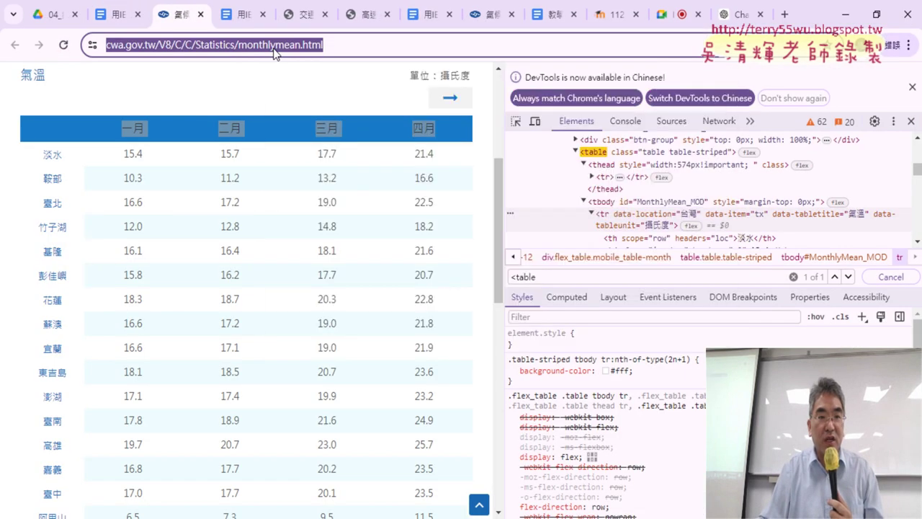
pyautogui.rightClick(274, 47)
pyautogui.click(332, 179)
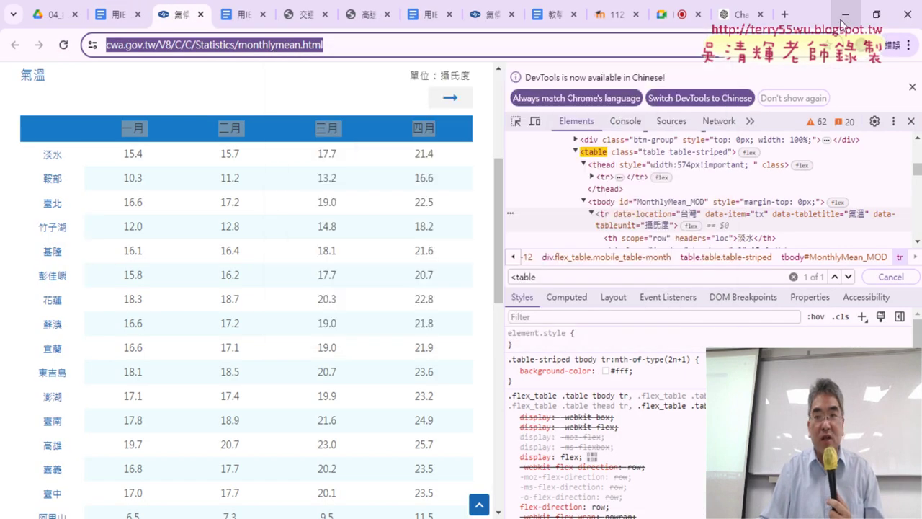
pyautogui.click(843, 23)
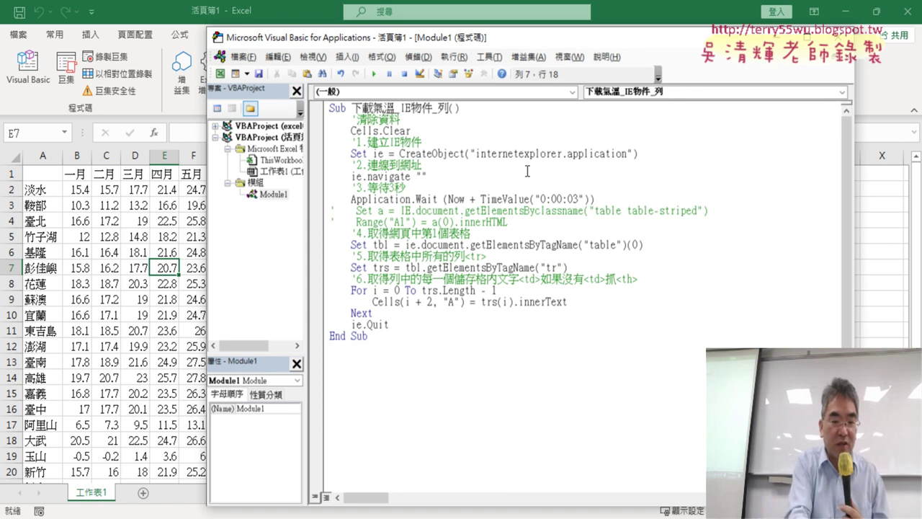
pyautogui.write('https://www.cwa.gov.tw/V8/C/C/Statistics/monthlymean.html')
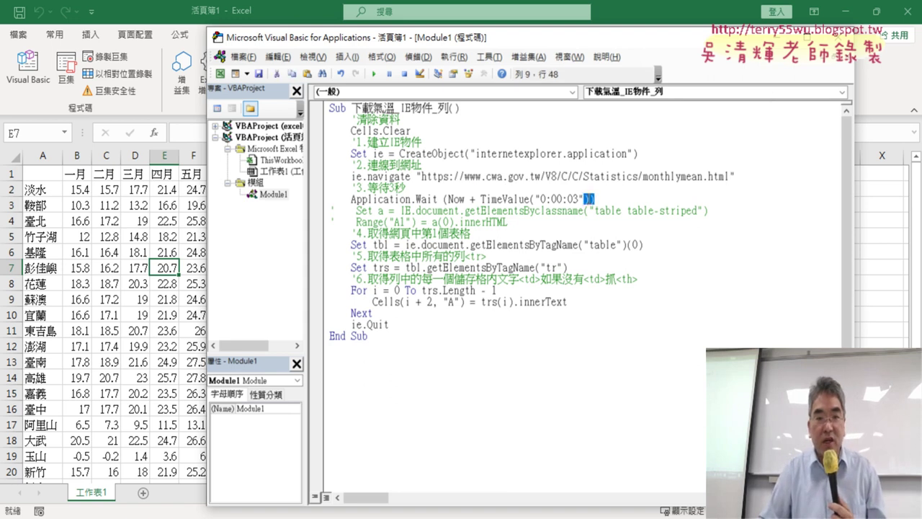
pyautogui.moveTo(589, 198); pyautogui.dragTo(379, 198)
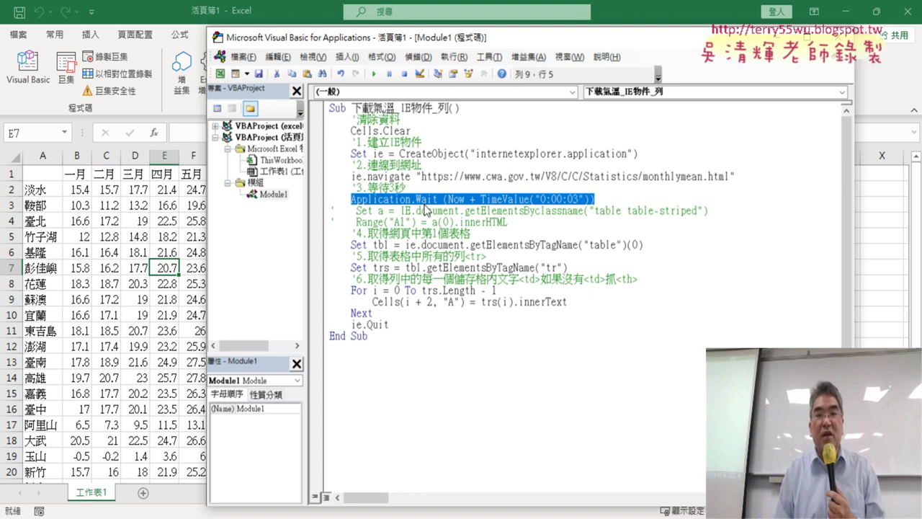